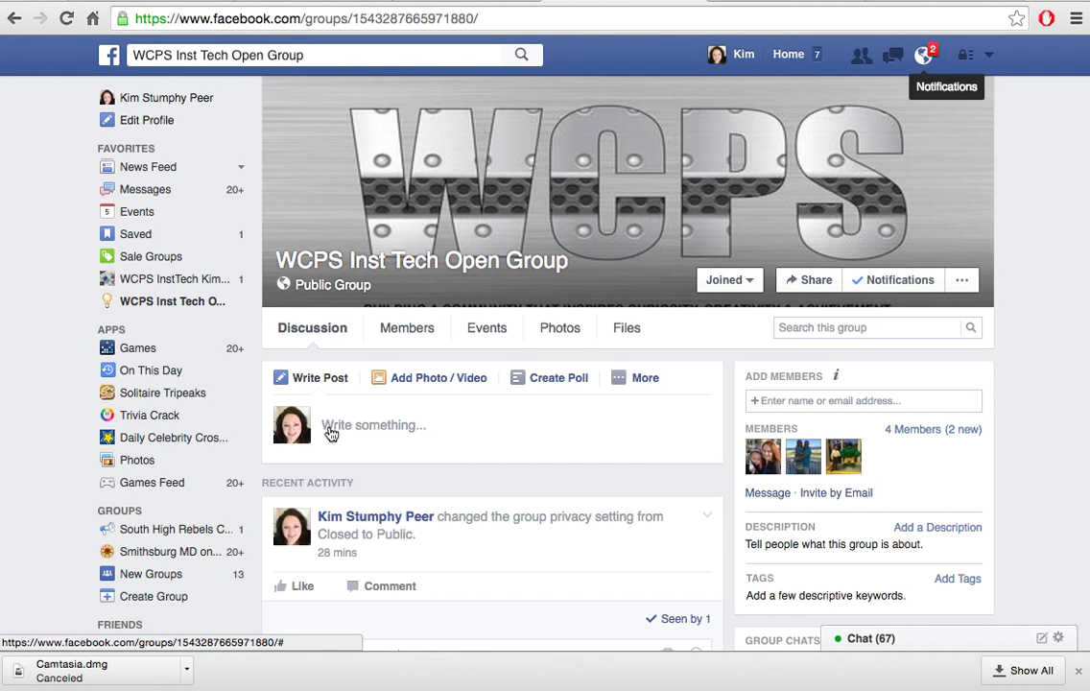
# Step: Write and publish the group post 'Hope everyone had a chance to join the WCPS Twitter Chat tonight!'
pyautogui.click(325, 422)
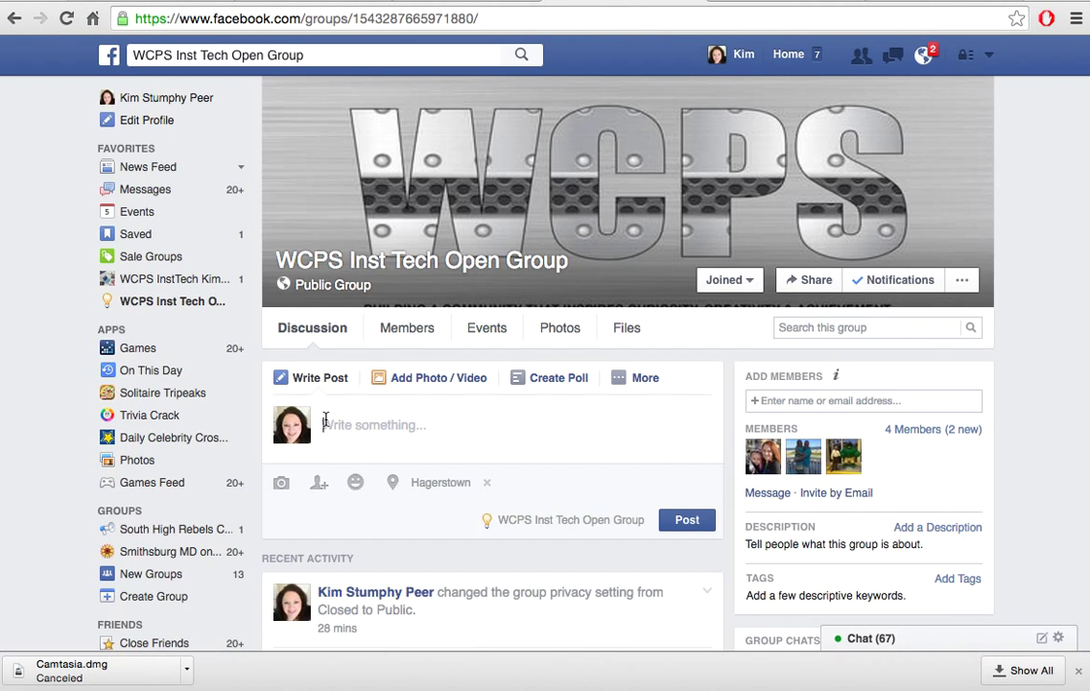
pyautogui.write('Hope everyone ;ha')
pyautogui.press('BackSpace')
pyautogui.press('BackSpace')
pyautogui.press('BackSpace')
pyautogui.write('had')
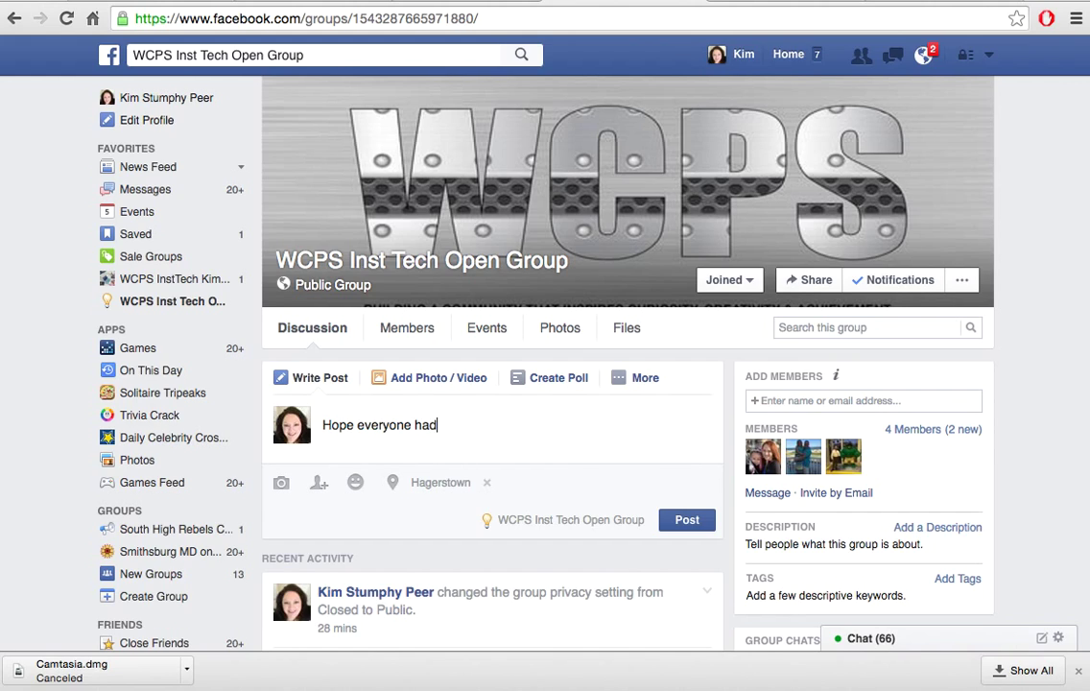
pyautogui.write(' a chance to join the ')
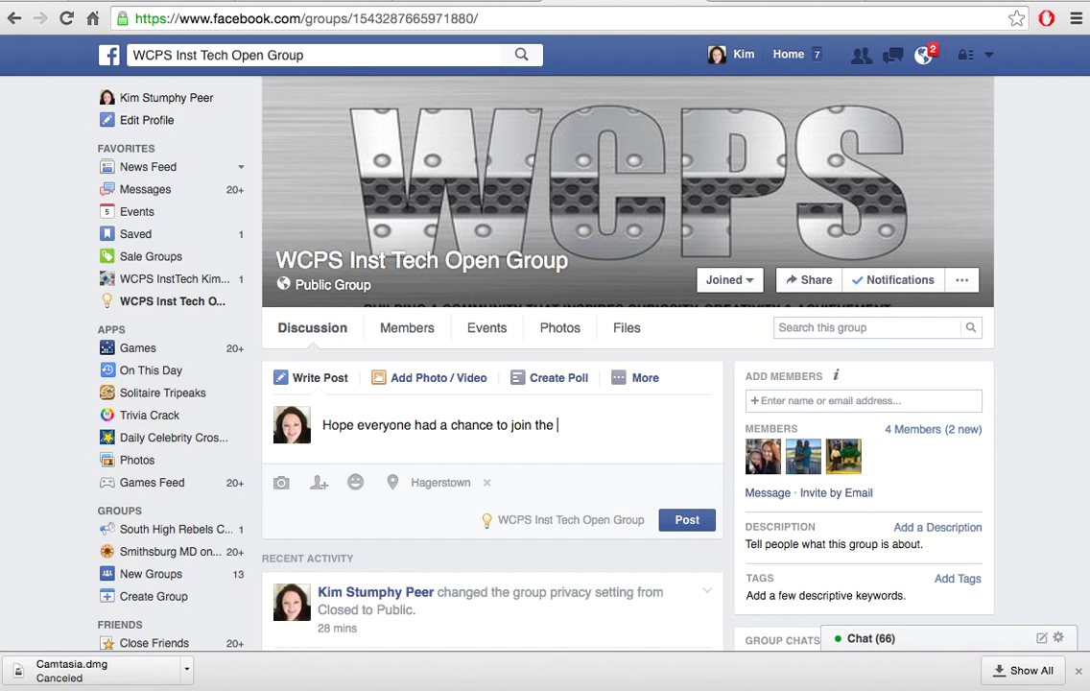
pyautogui.write('WCPS Twitter Chat to')
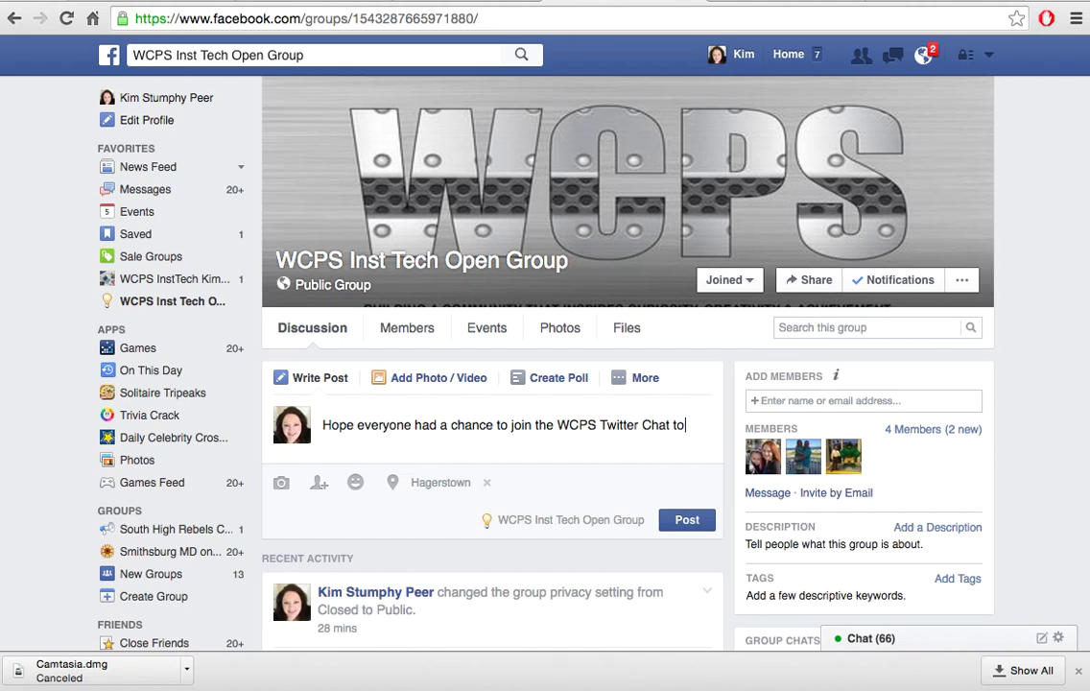
pyautogui.write('night!')
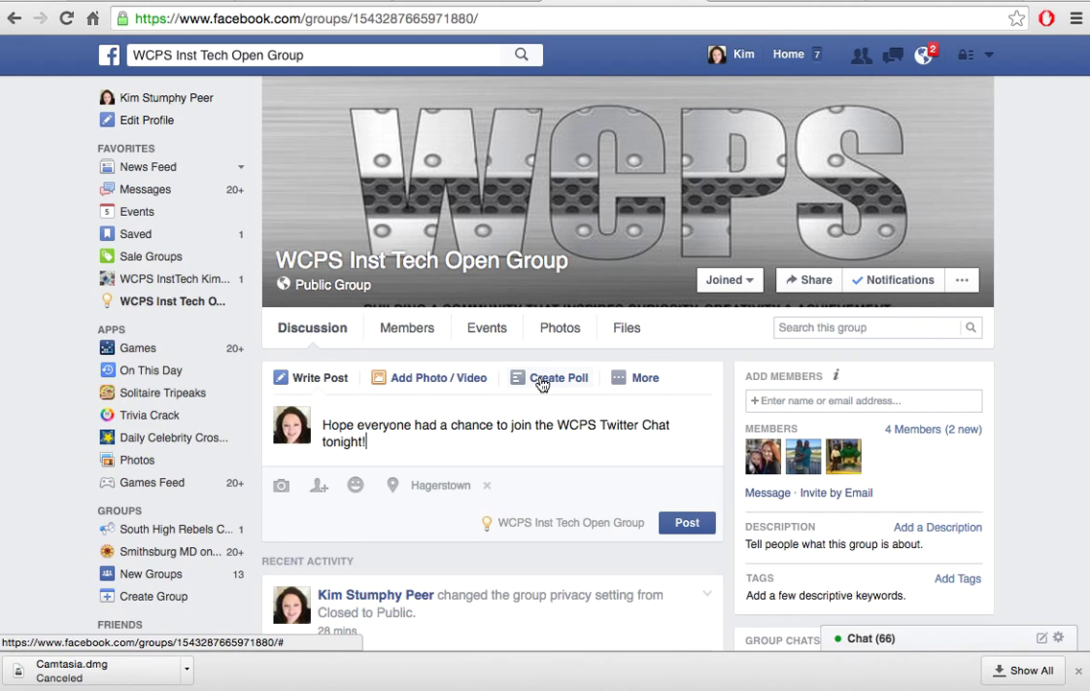
pyautogui.click(620, 383)
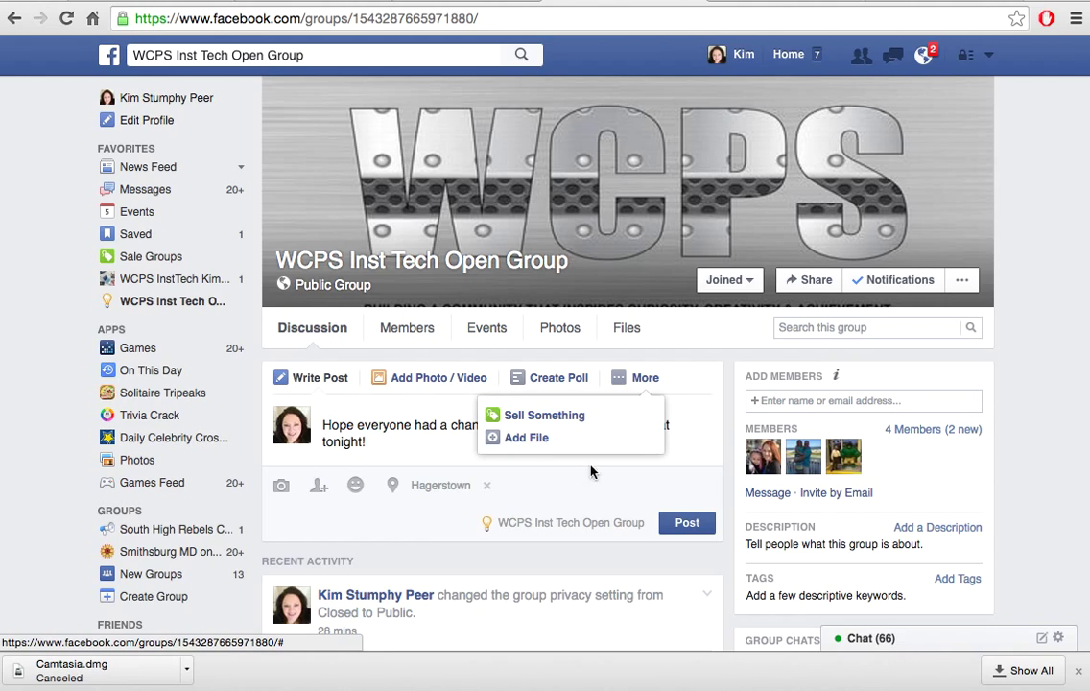
pyautogui.click(606, 489)
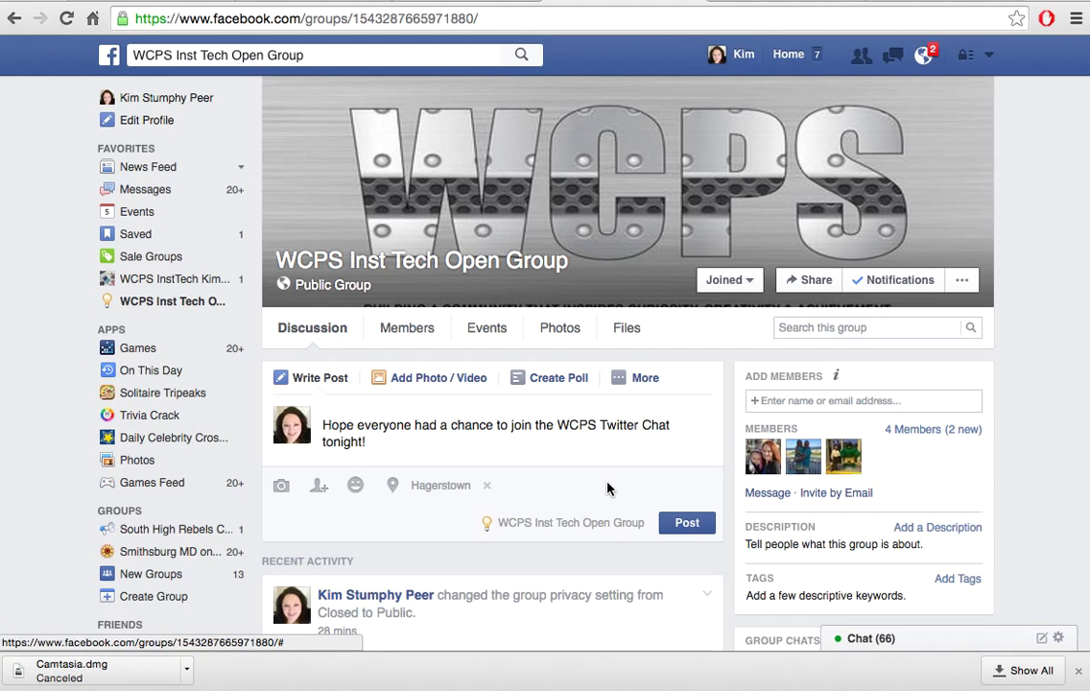
pyautogui.click(689, 523)
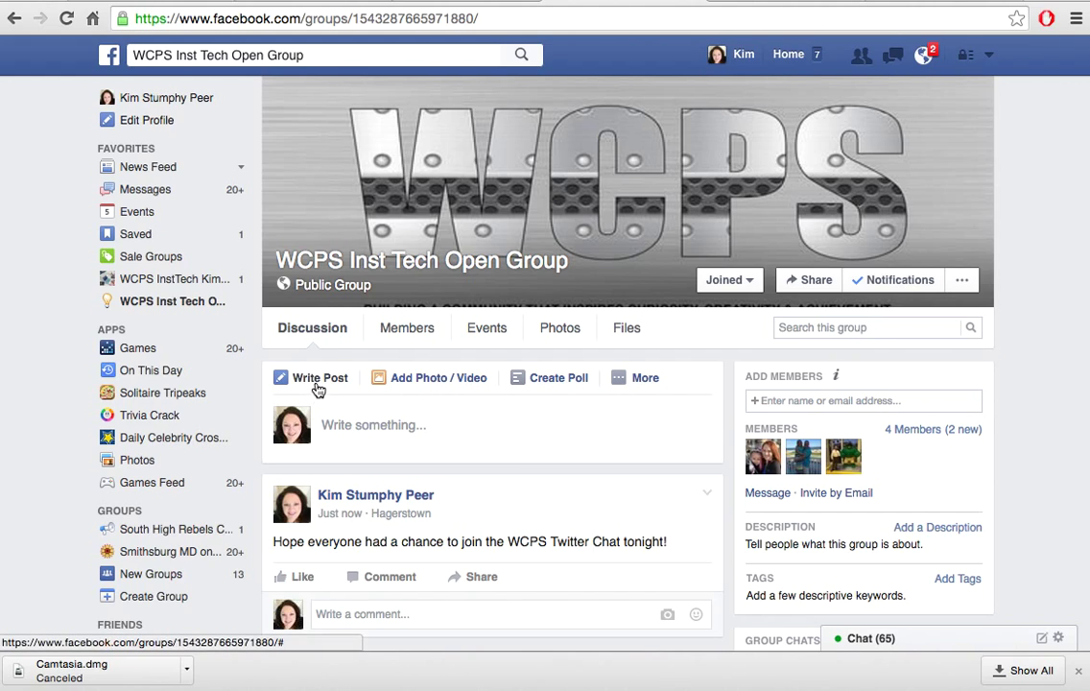
# Step: Upload the lino JPEG from the Desktop as a photo in a new group post
pyautogui.click(446, 384)
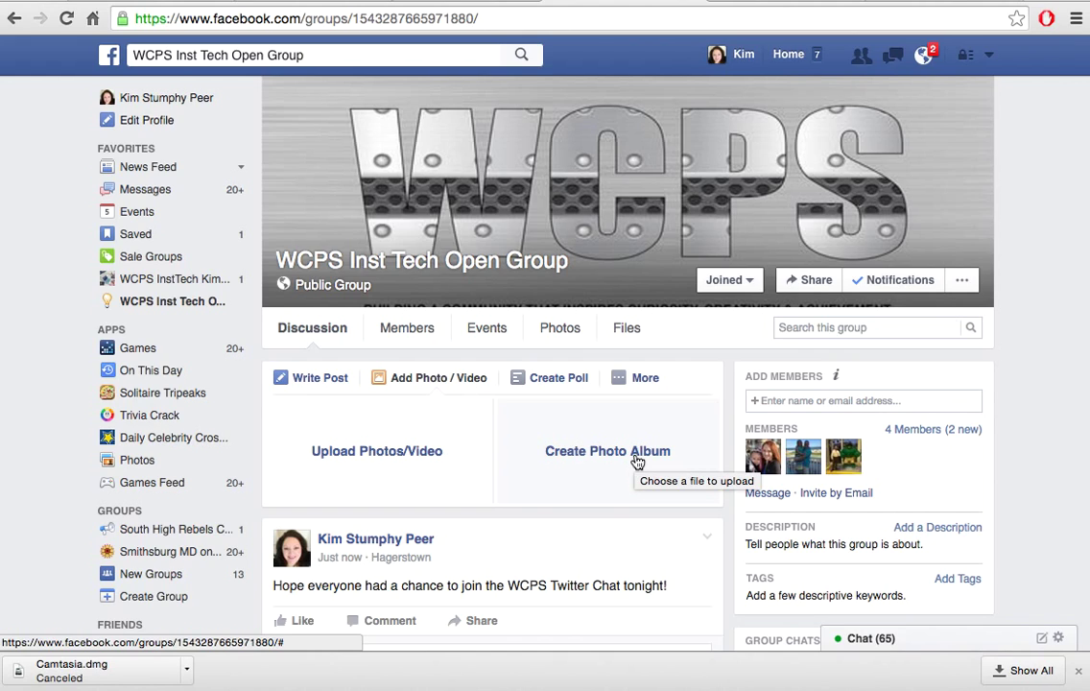
pyautogui.click(393, 466)
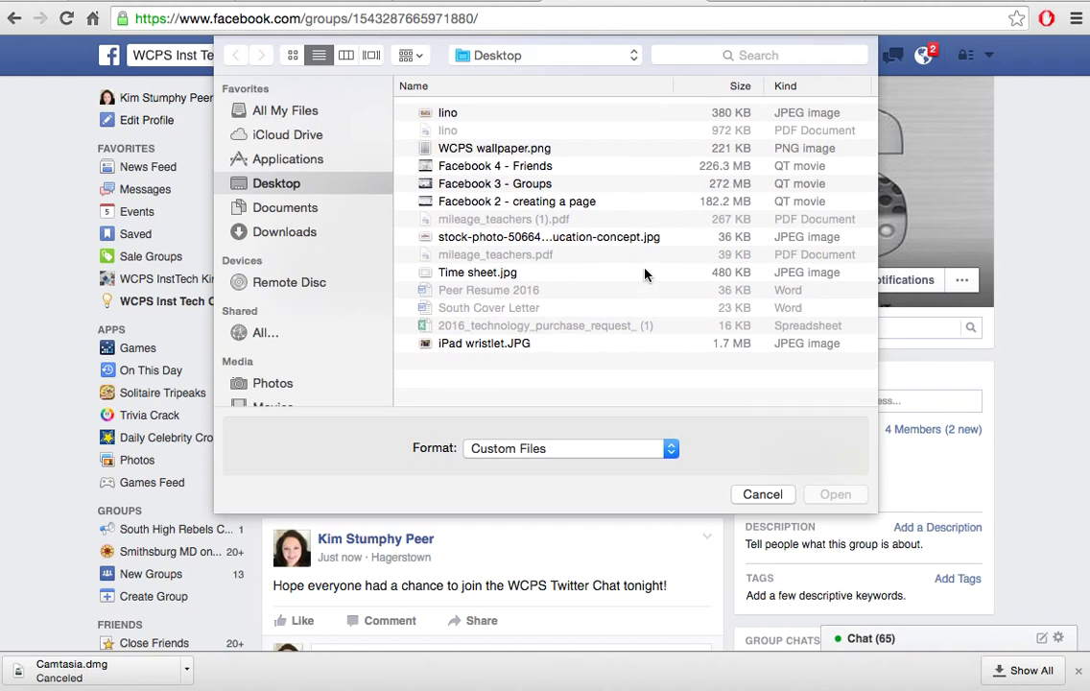
pyautogui.click(451, 109)
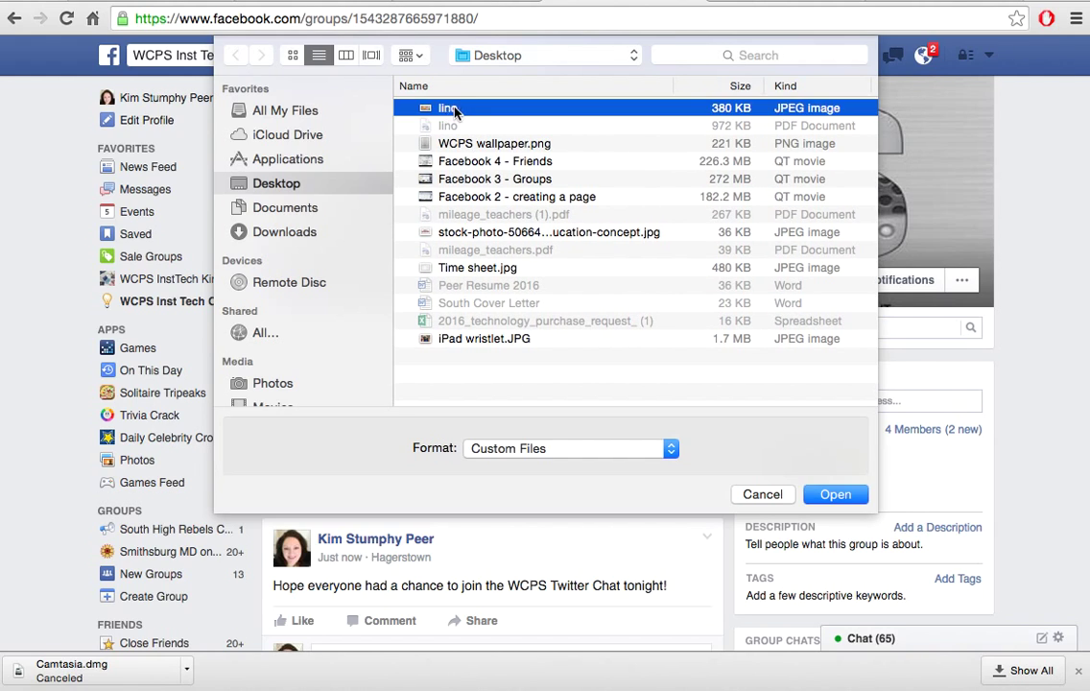
pyautogui.click(847, 501)
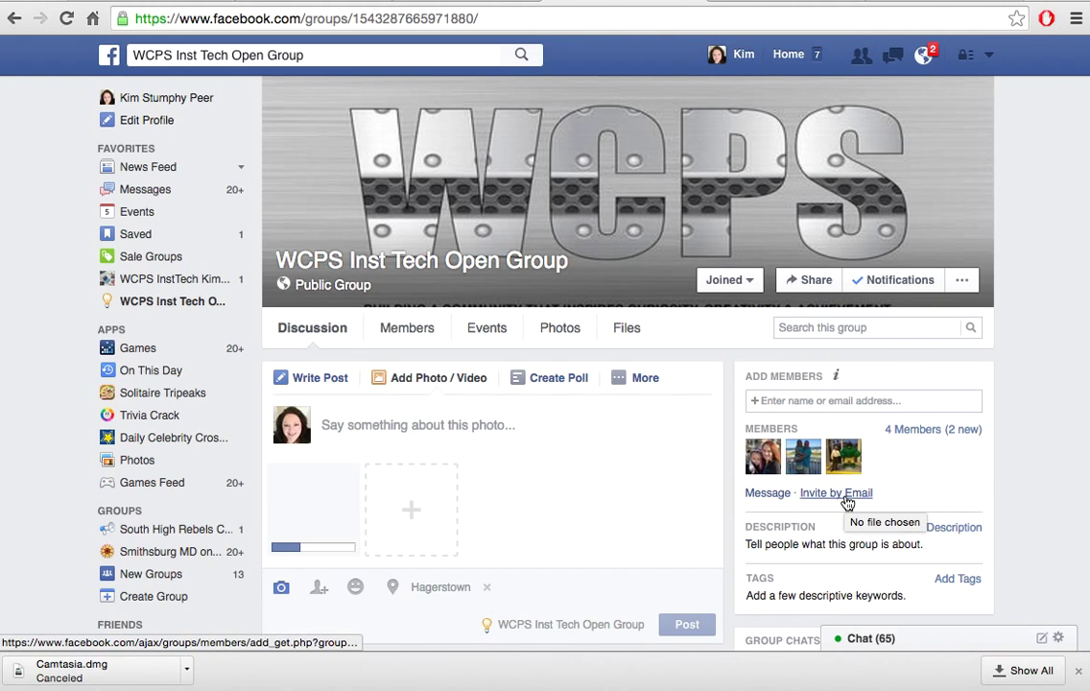
pyautogui.click(334, 425)
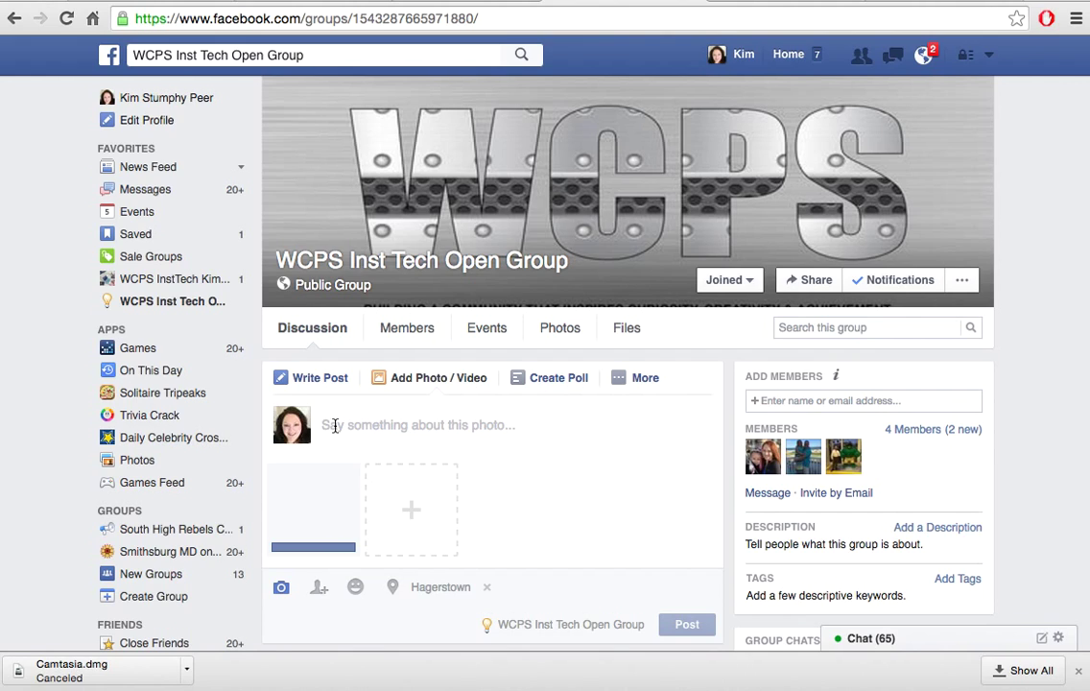
# Step: Caption the attached photo 'Used Lino for PD today at LNE. Success!'
pyautogui.write('Used Lino')
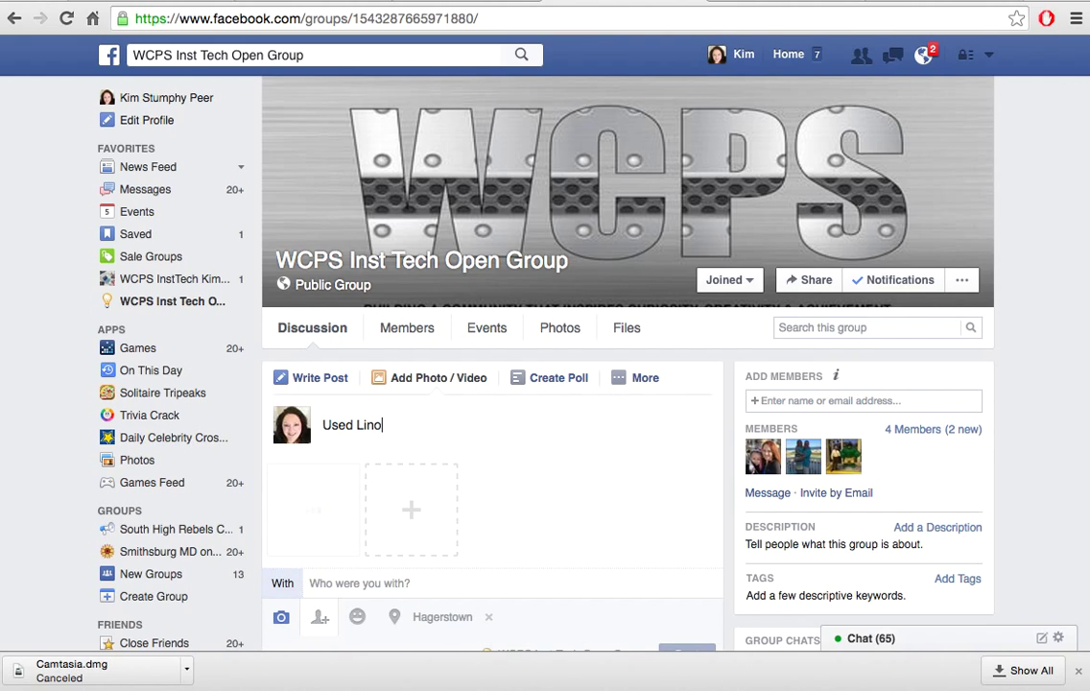
pyautogui.write(' for ')
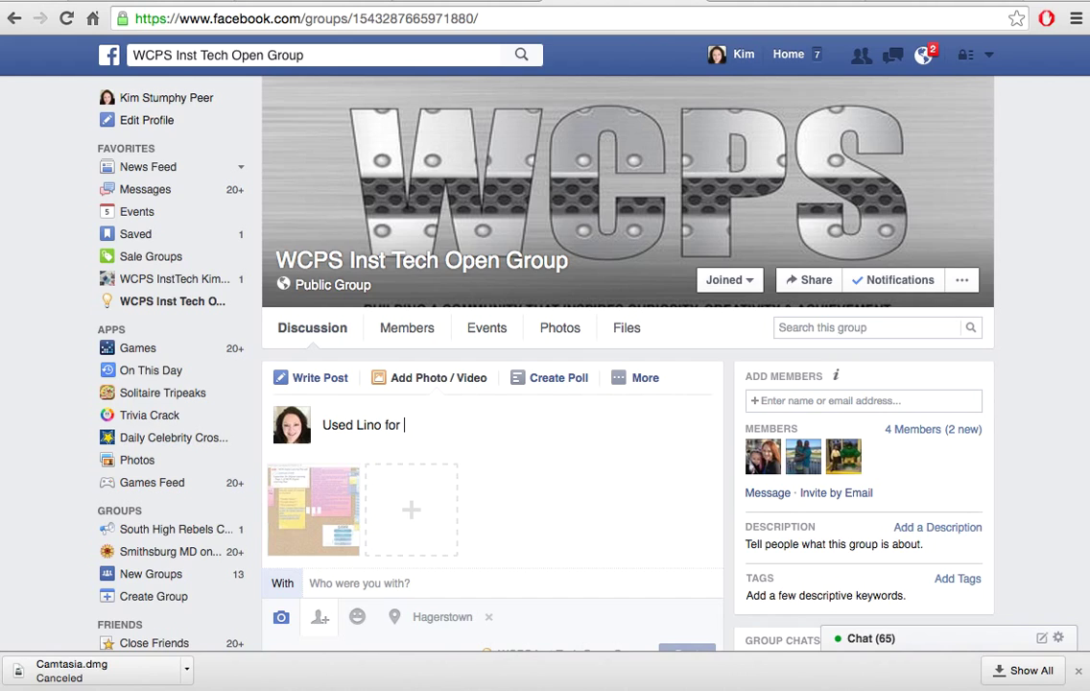
pyautogui.write('PD today at')
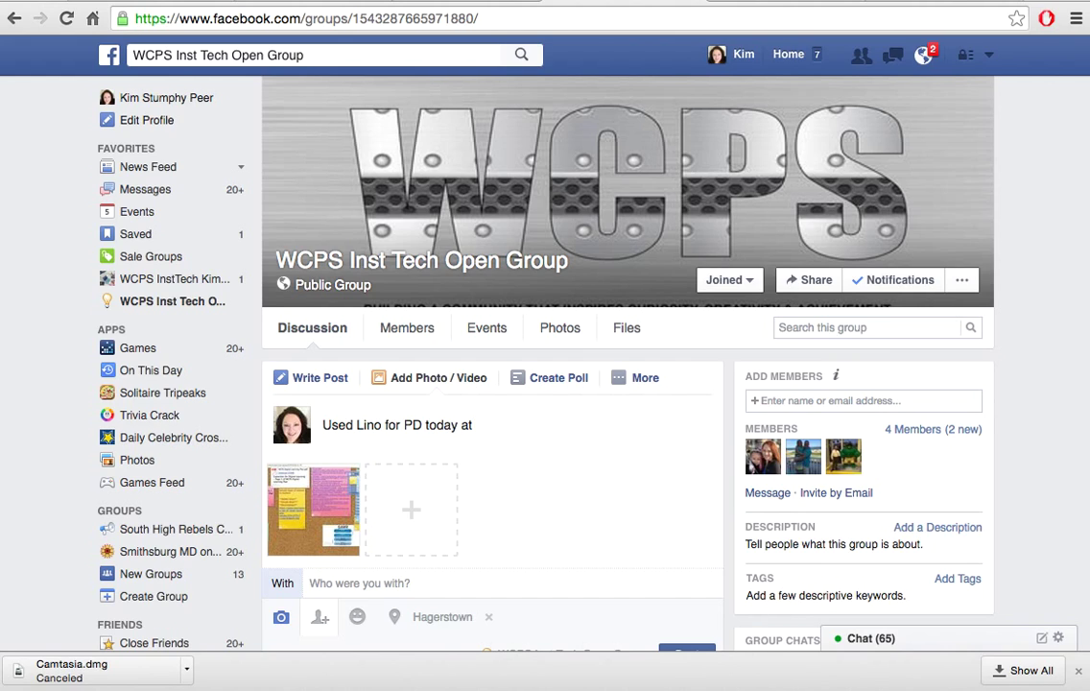
pyautogui.write(' LNE.  Success!')
pyautogui.scroll(-2, 489, 448)
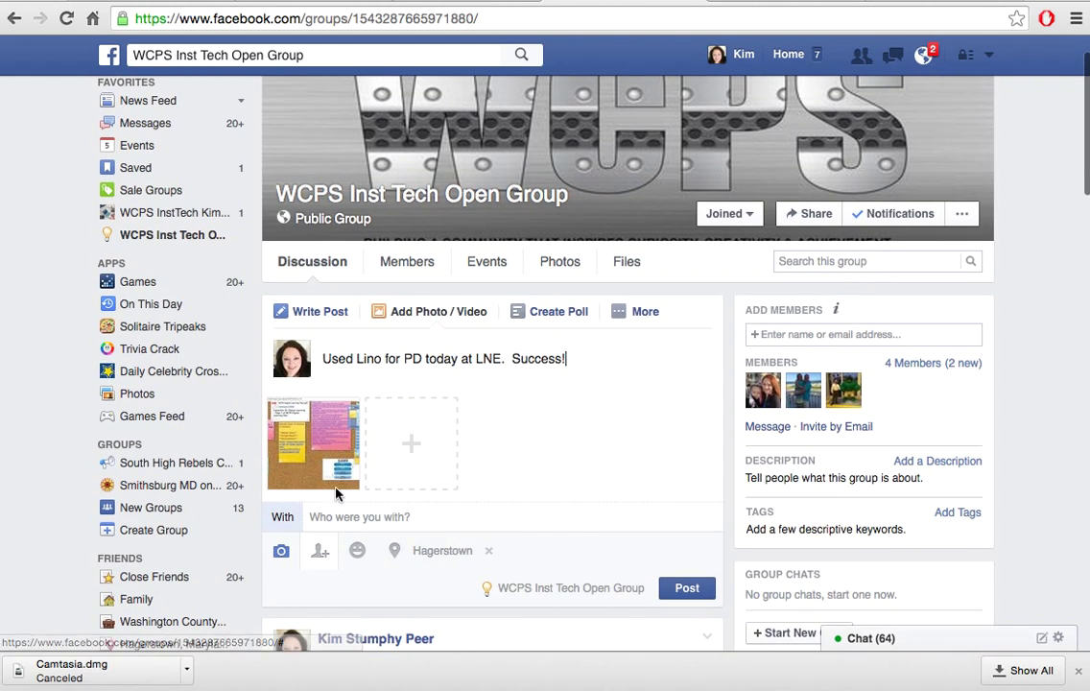
pyautogui.moveTo(307, 463)
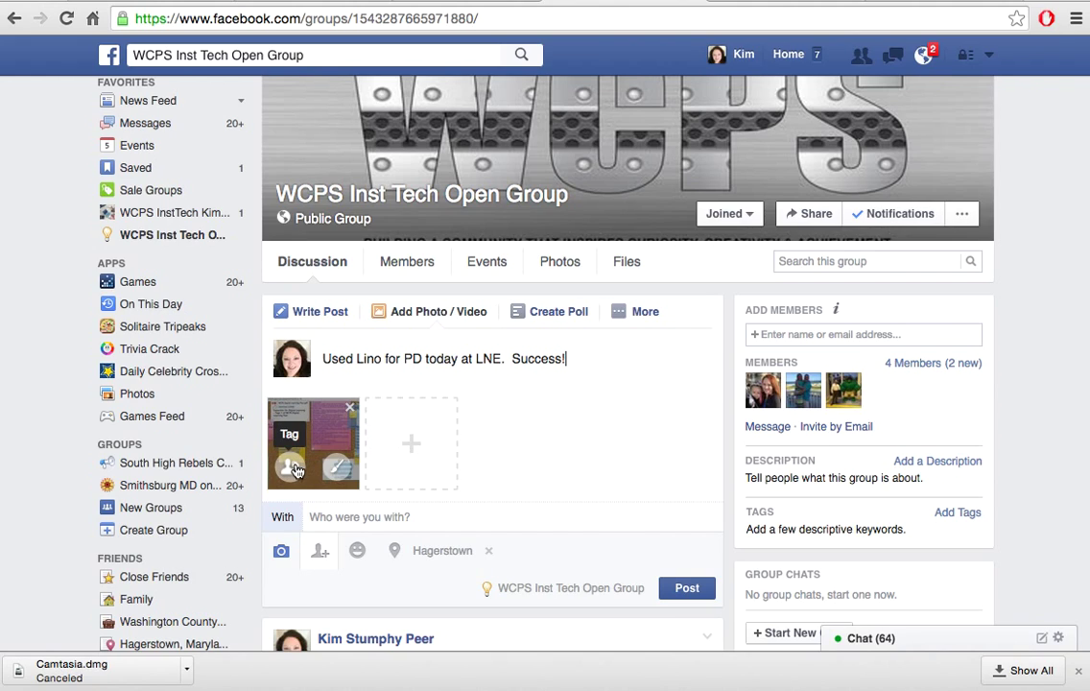
pyautogui.click(292, 472)
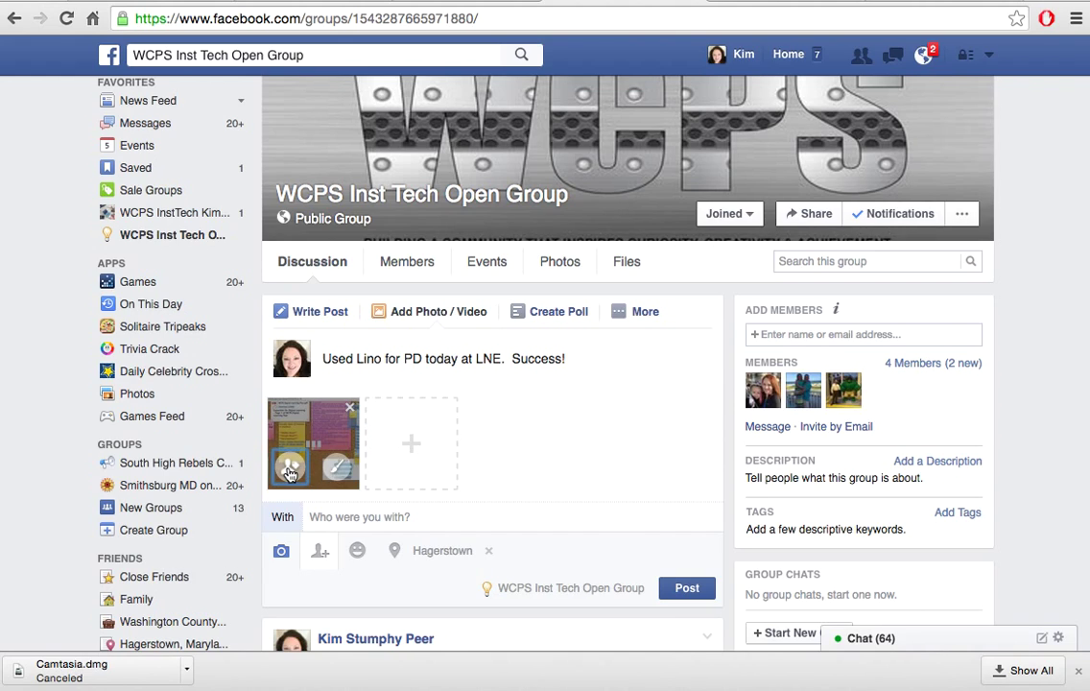
# Step: Tag a friend, found by typing their first name, on the Lino photo and save the tag
pyautogui.click(290, 469)
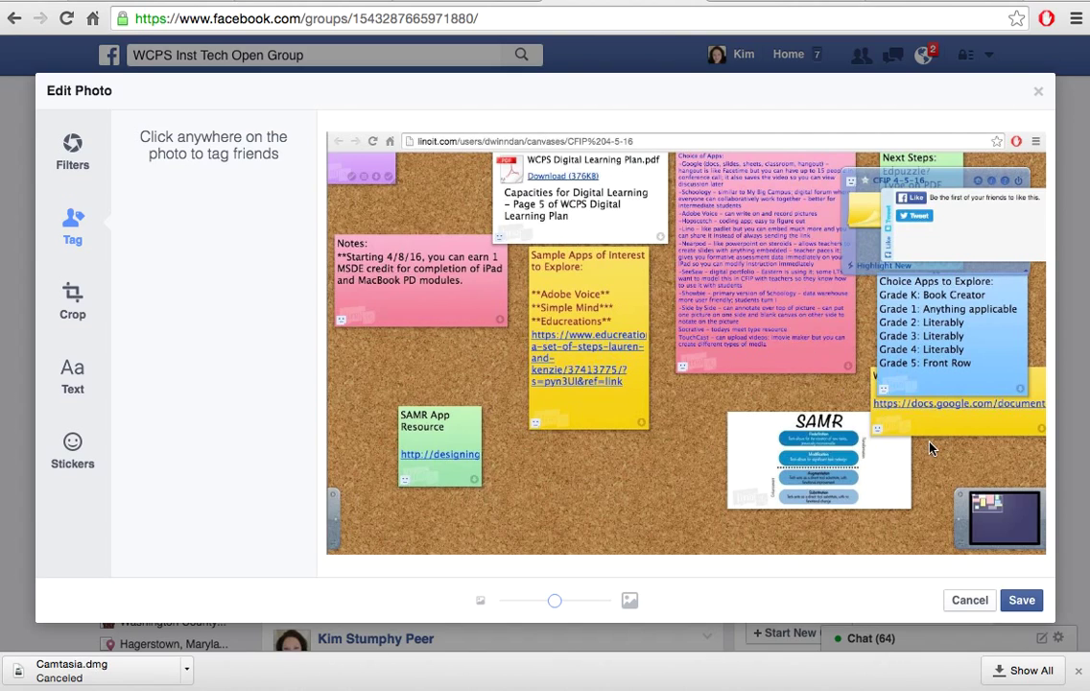
pyautogui.click(457, 362)
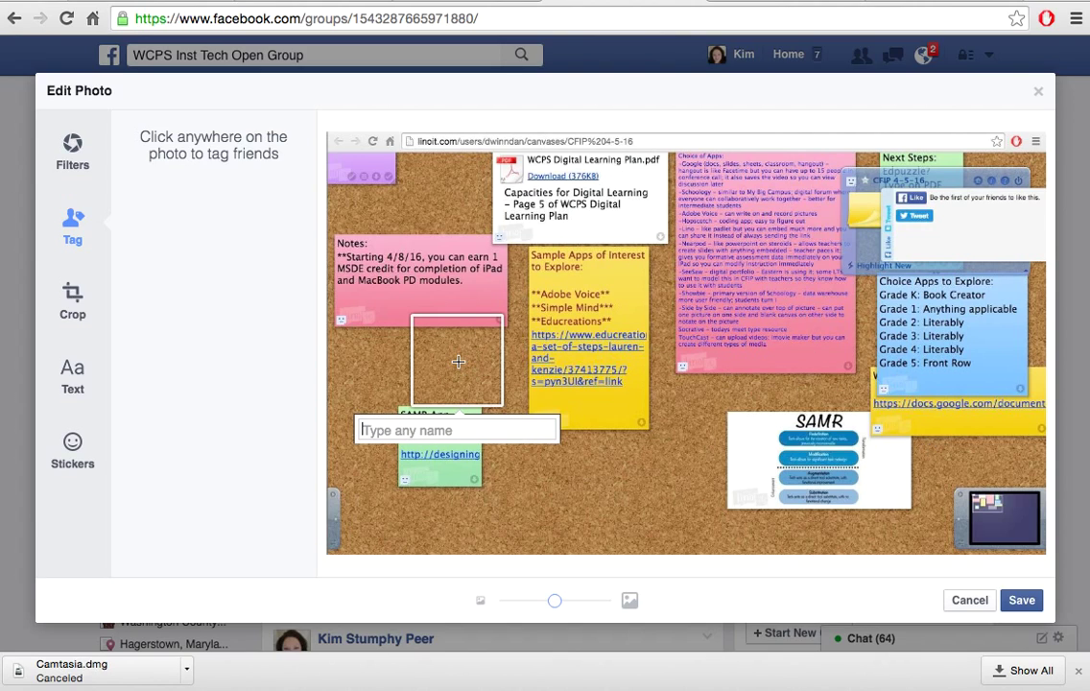
pyautogui.write('danielle')
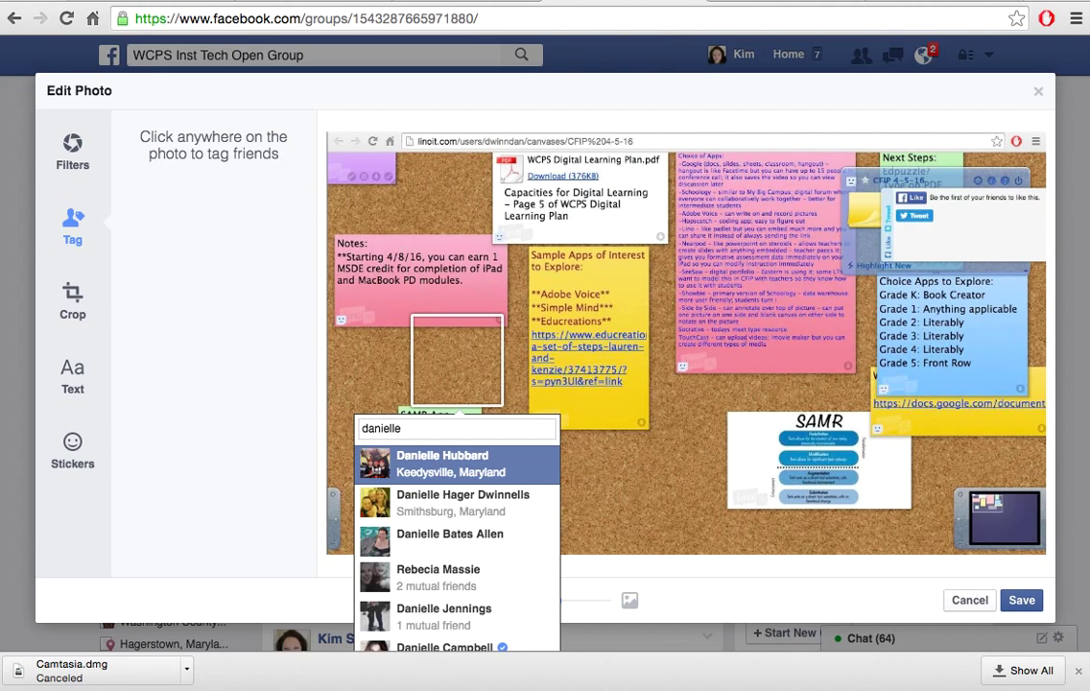
pyautogui.click(457, 504)
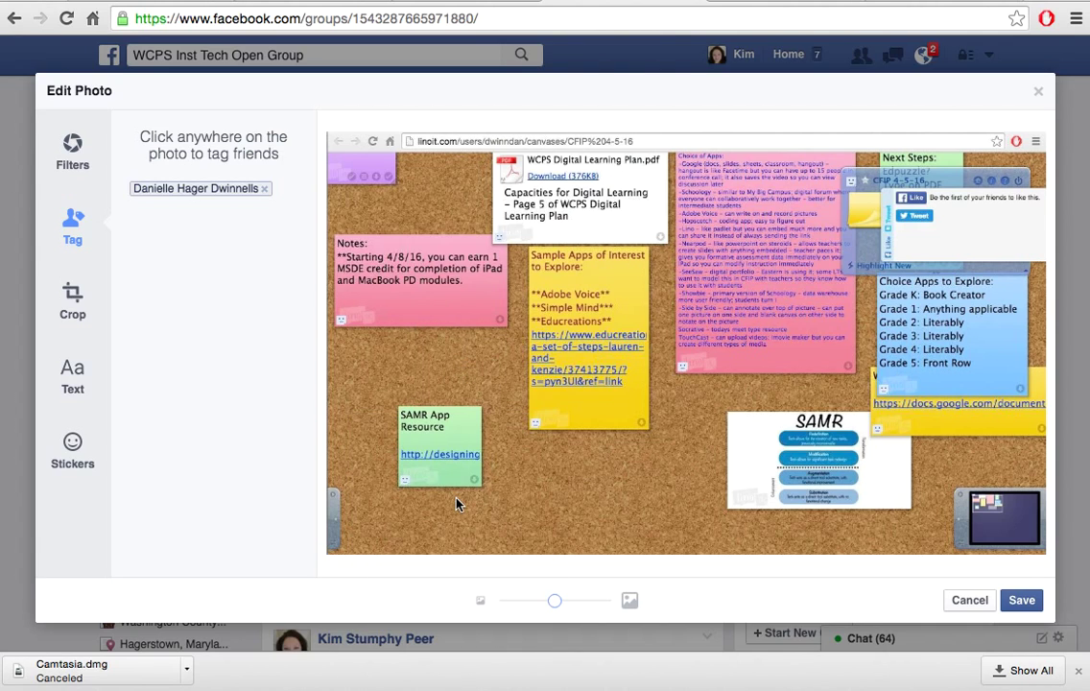
pyautogui.click(1022, 601)
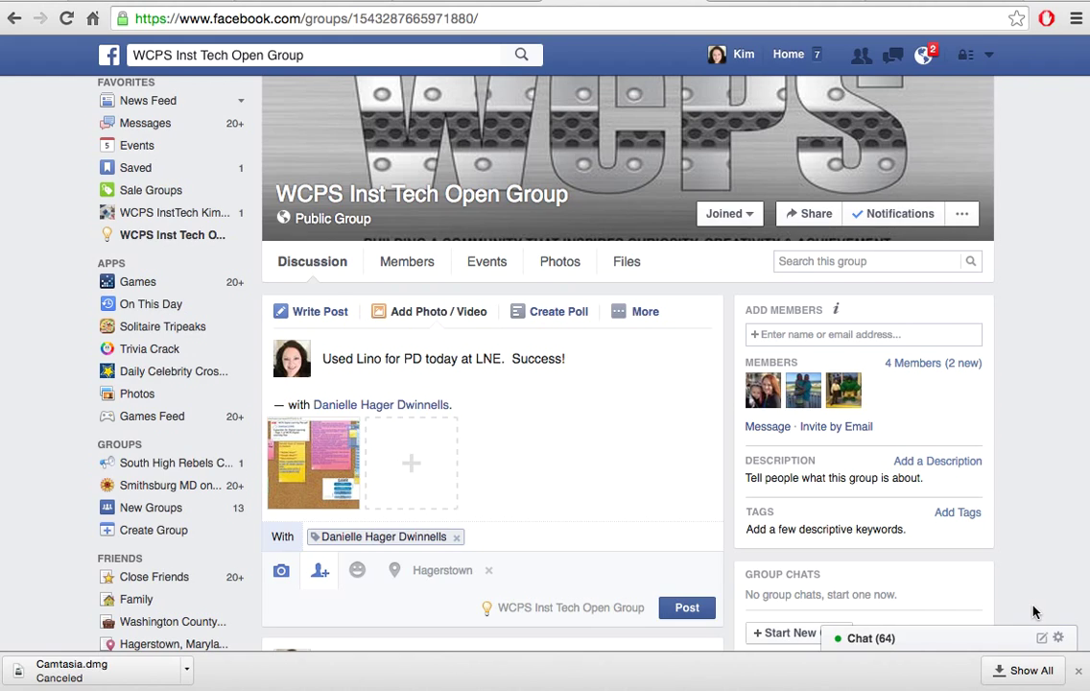
# Step: Publish the tagged Lino photo post and start a new poll
pyautogui.click(695, 611)
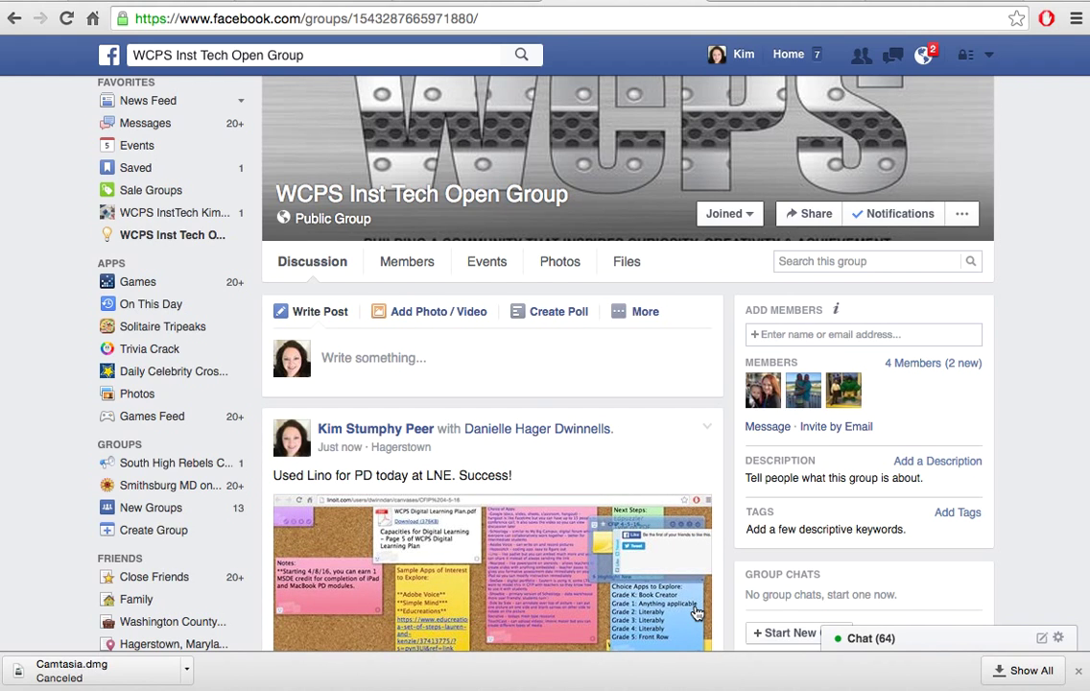
pyautogui.click(573, 314)
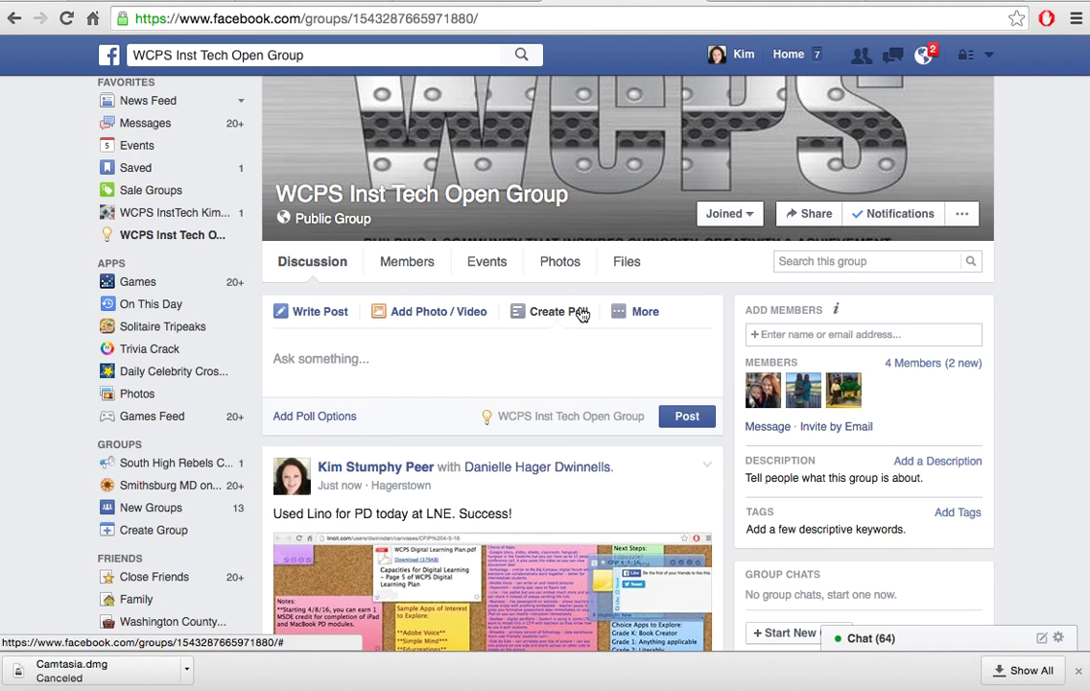
# Step: Post the poll 'Do you use Google Classroom on a regular basis?' with answers Yes and No
pyautogui.click(294, 374)
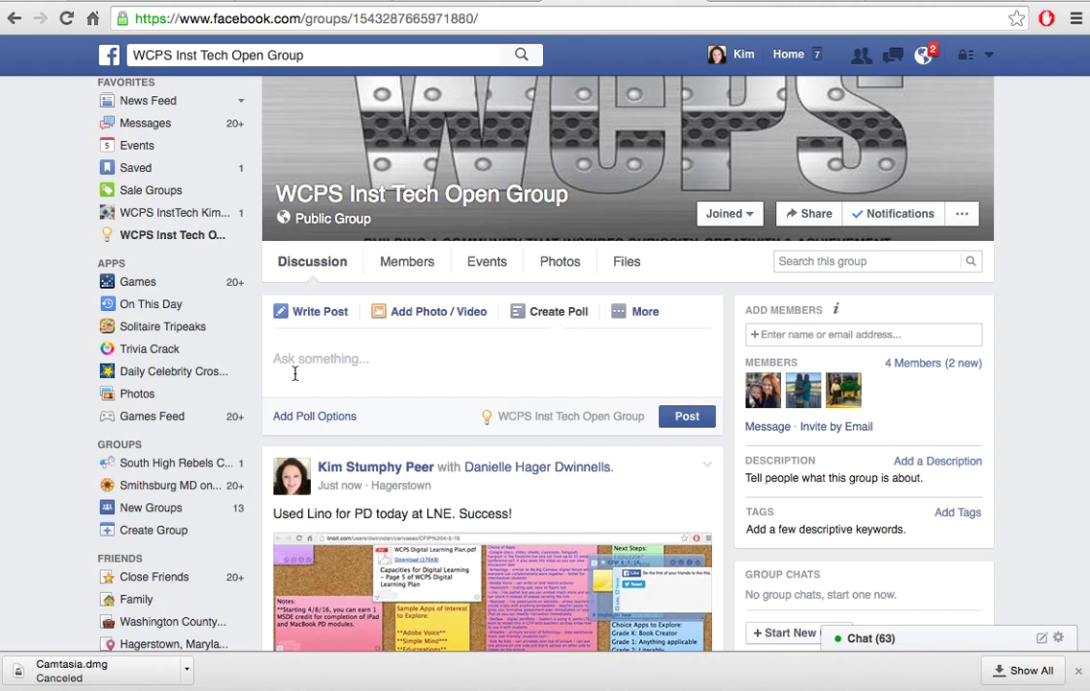
pyautogui.write('Do you use Google Classroom on')
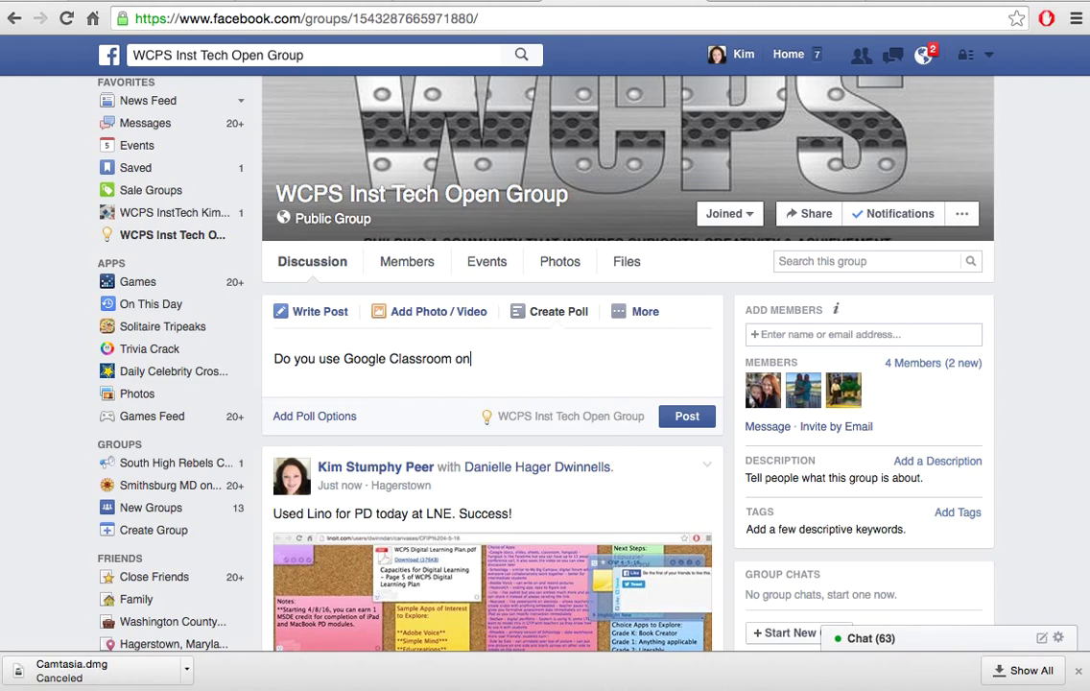
pyautogui.write(' a regular basis?')
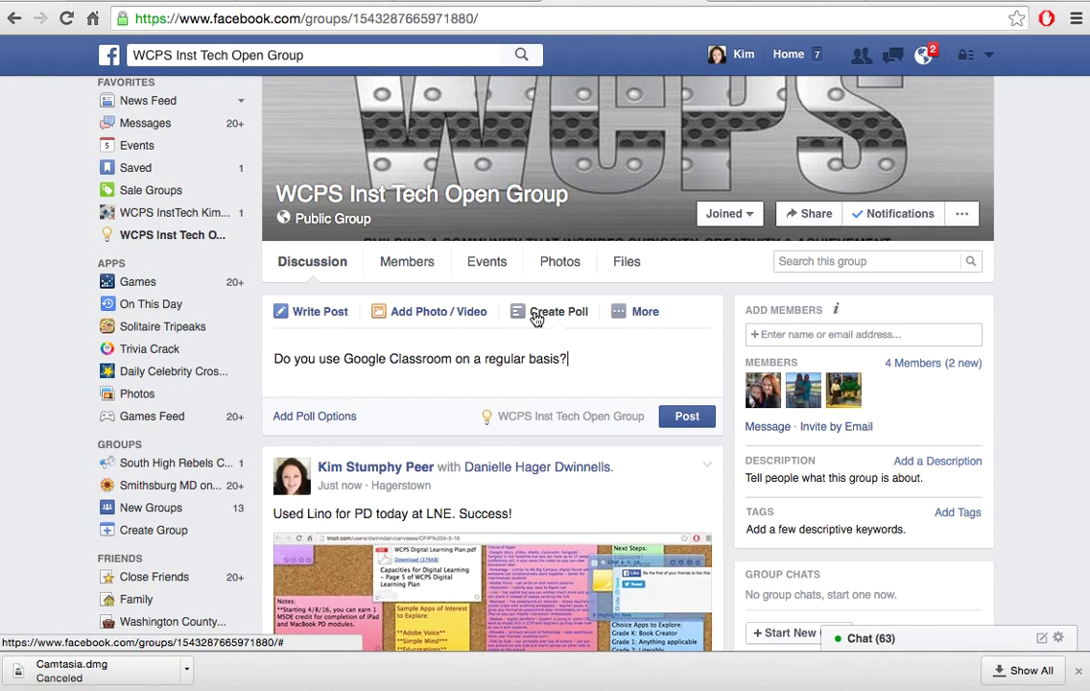
pyautogui.click(328, 418)
pyautogui.click(325, 414)
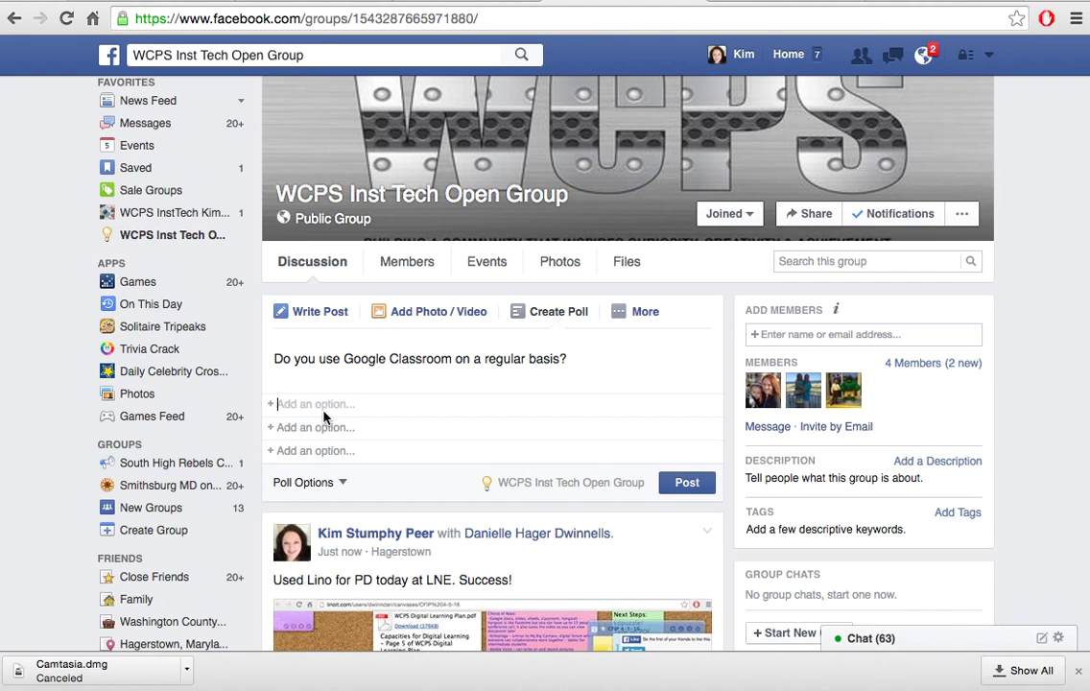
pyautogui.write('Yes')
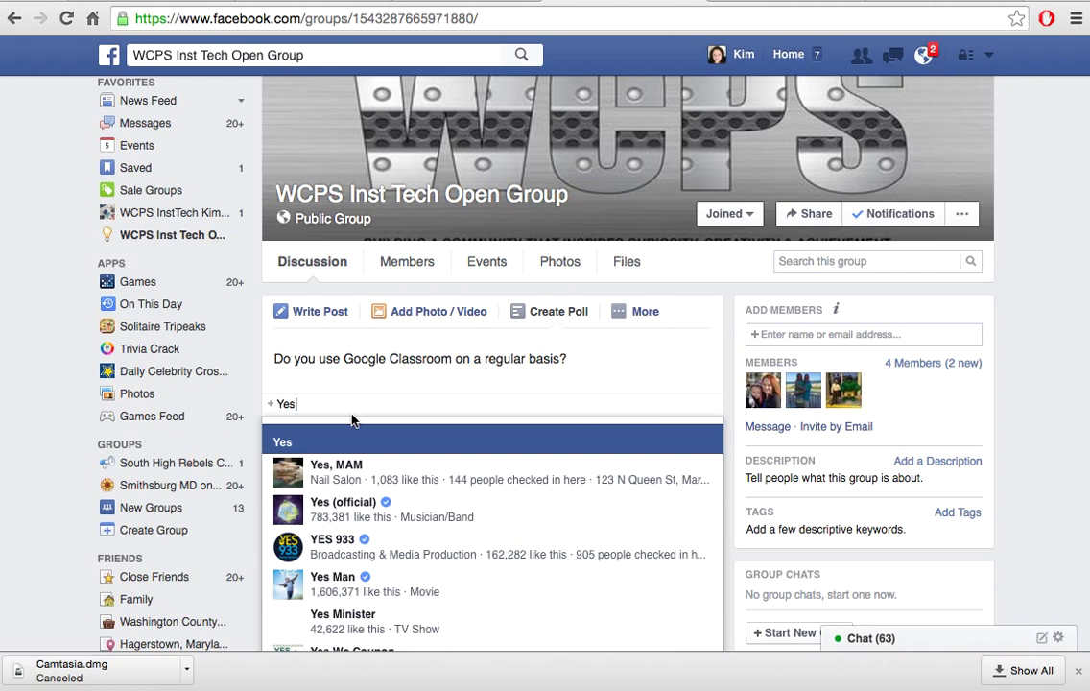
pyautogui.click(326, 442)
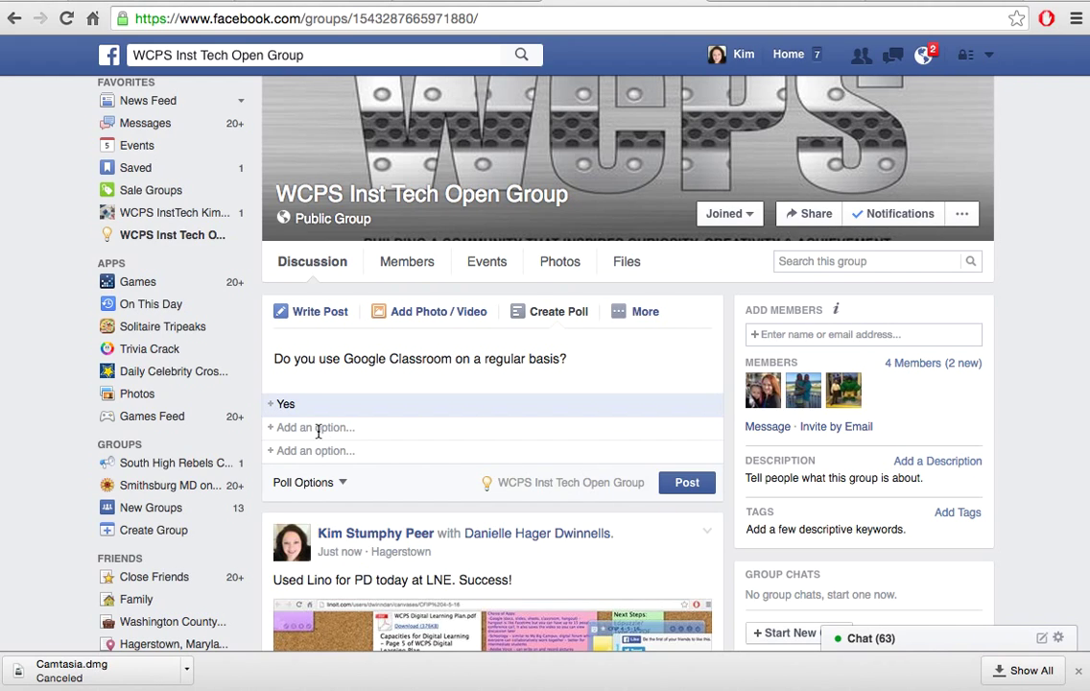
pyautogui.click(317, 428)
pyautogui.write('No')
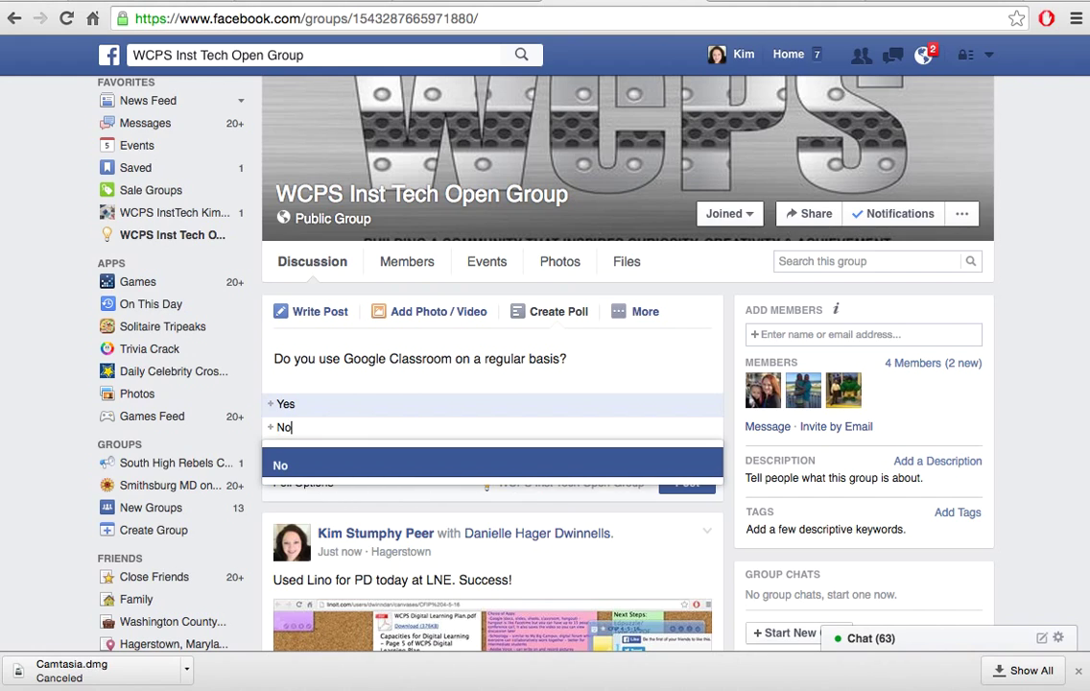
pyautogui.click(432, 393)
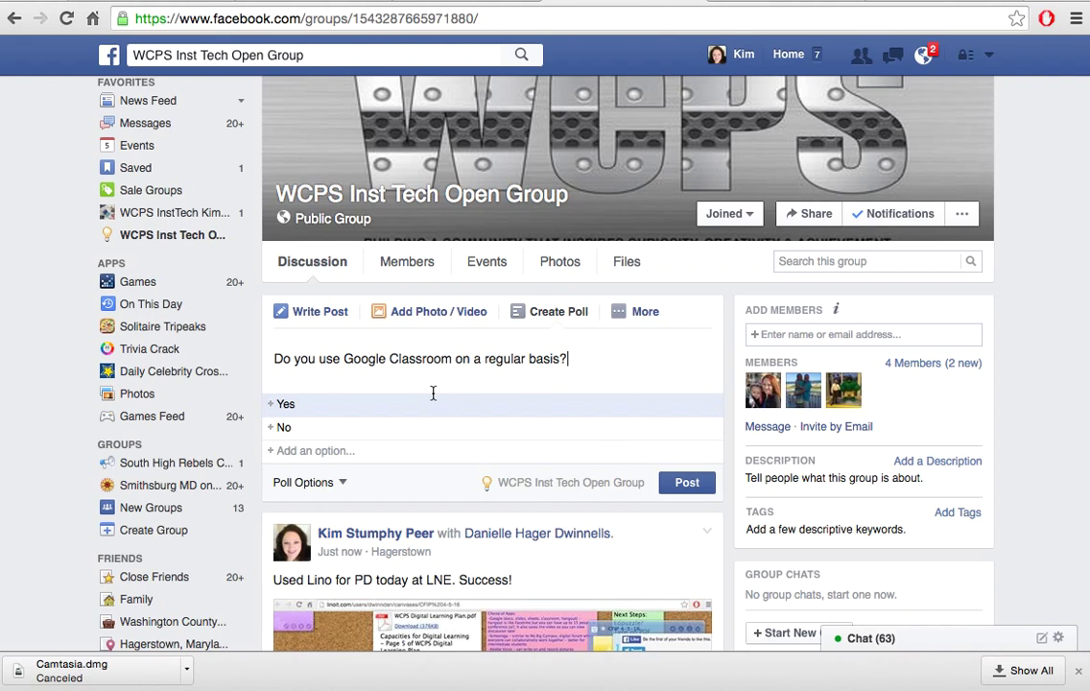
pyautogui.click(697, 490)
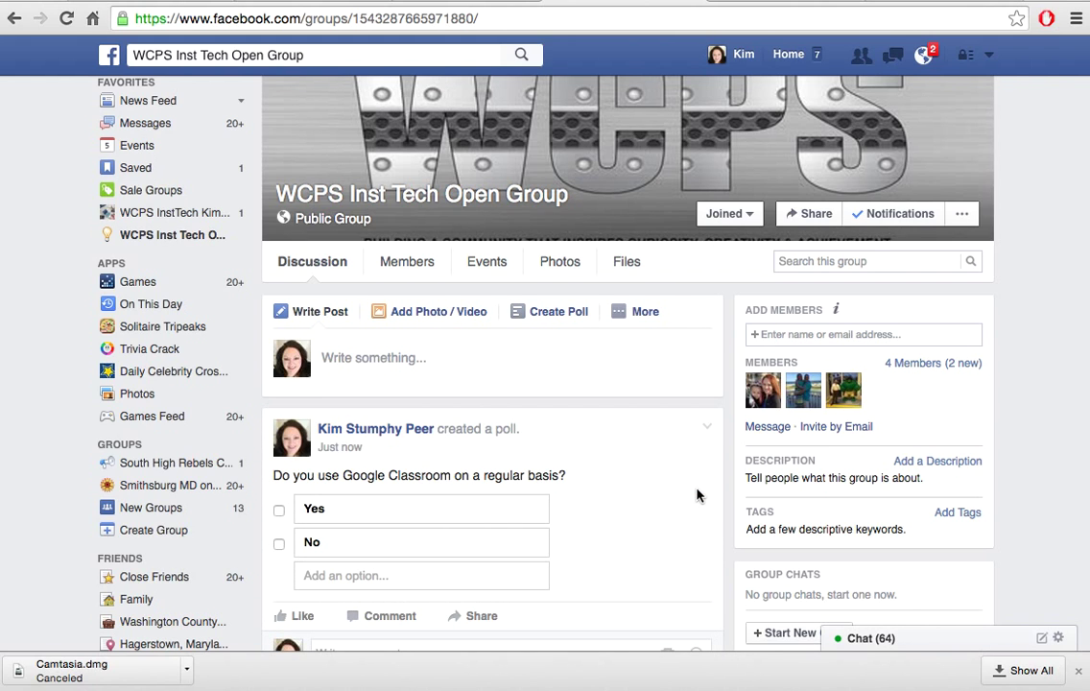
# Step: Check the published poll, then reveal the Sell Something and Add File post types
pyautogui.scroll(-2, 698, 495)
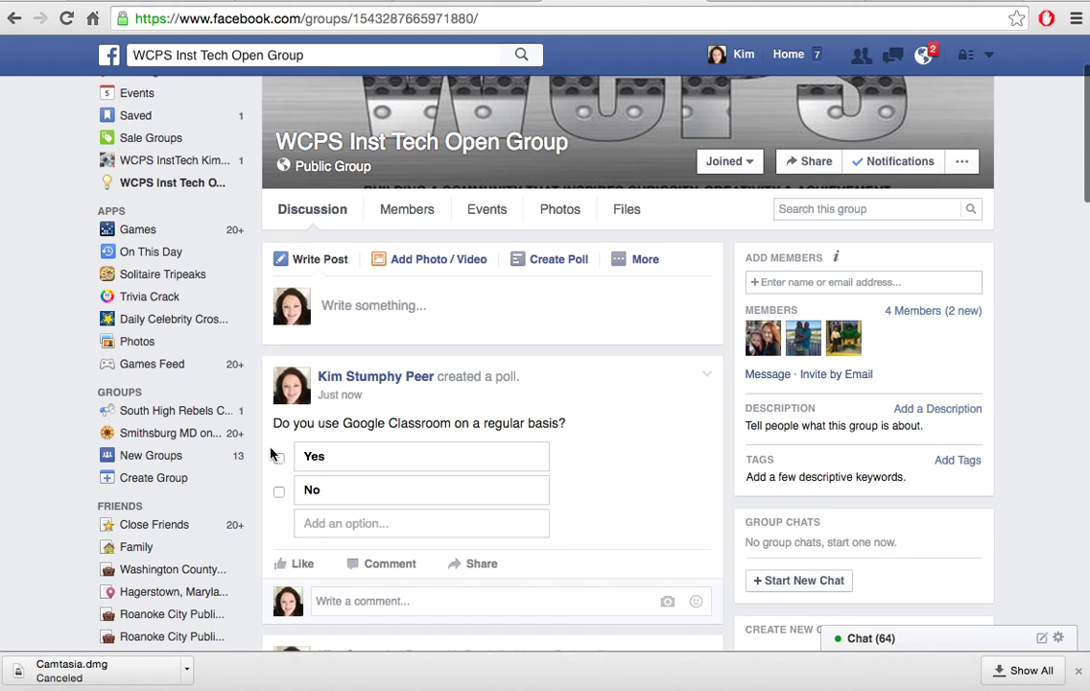
pyautogui.scroll(2, 669, 475)
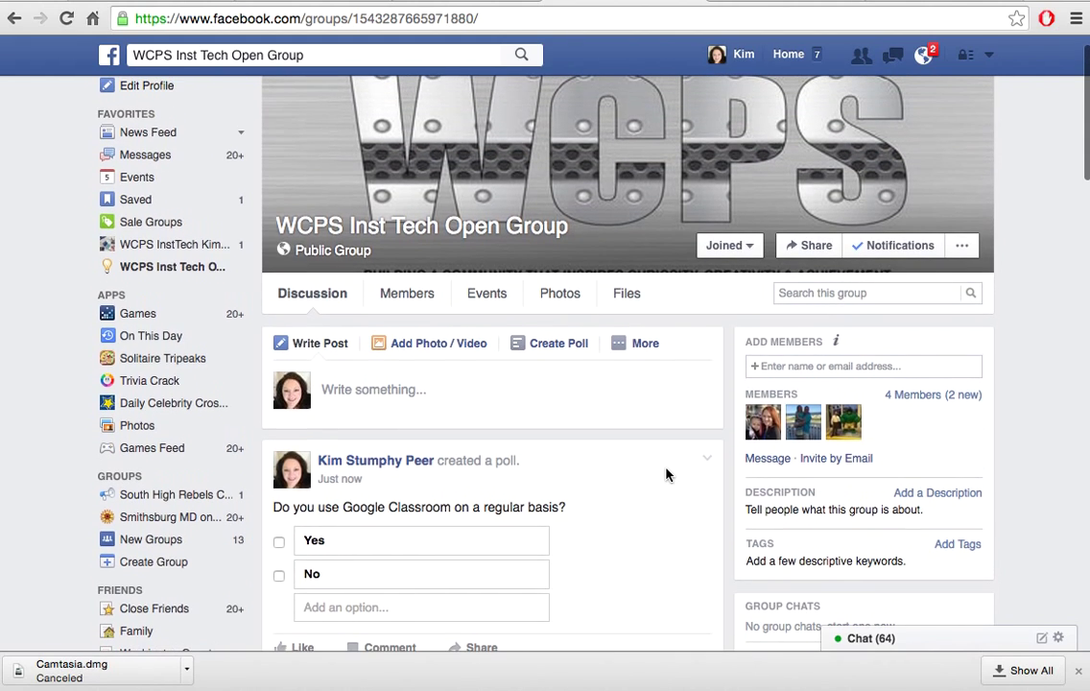
pyautogui.click(646, 347)
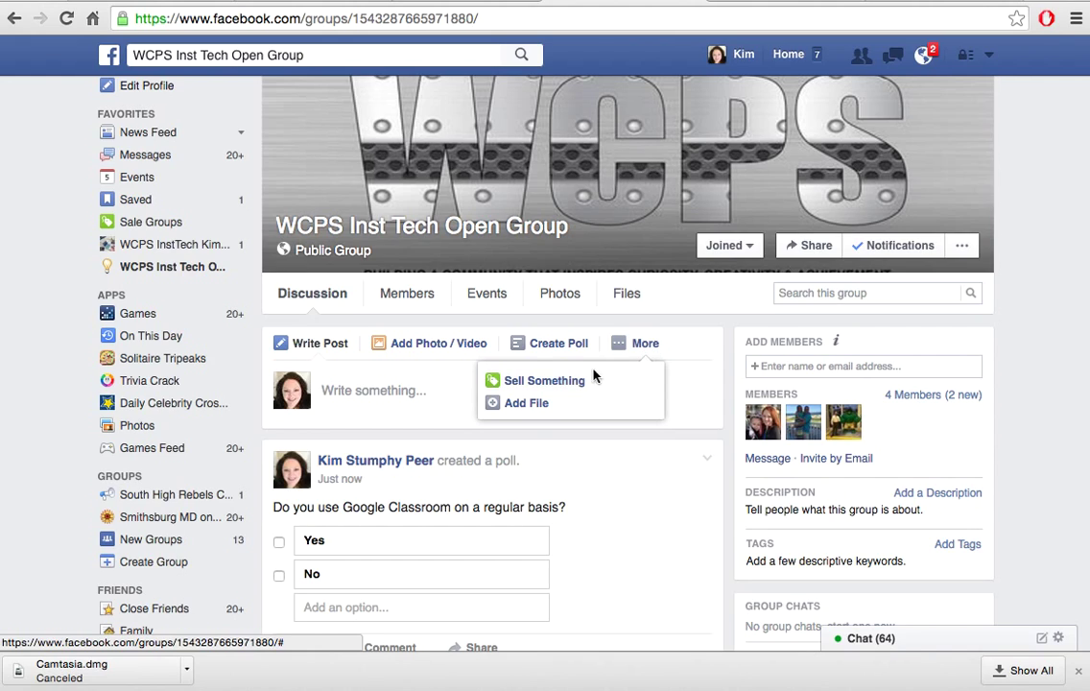
# Step: Upload WCPS wallpaper.png as a file post with the message 'Please use me!'
pyautogui.click(529, 402)
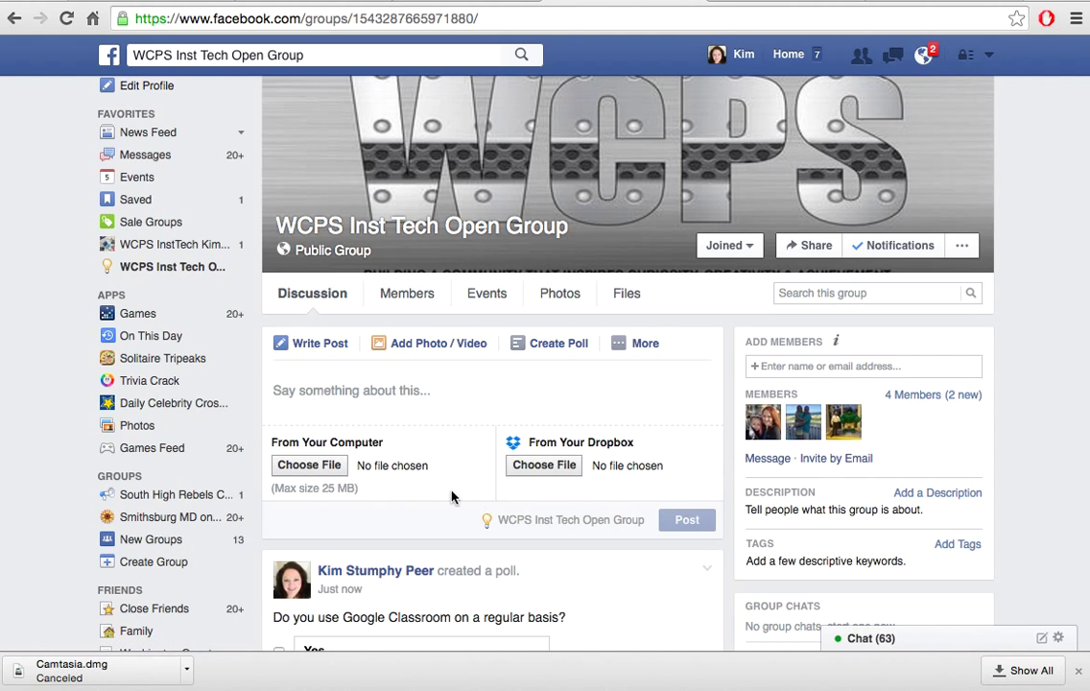
pyautogui.click(309, 469)
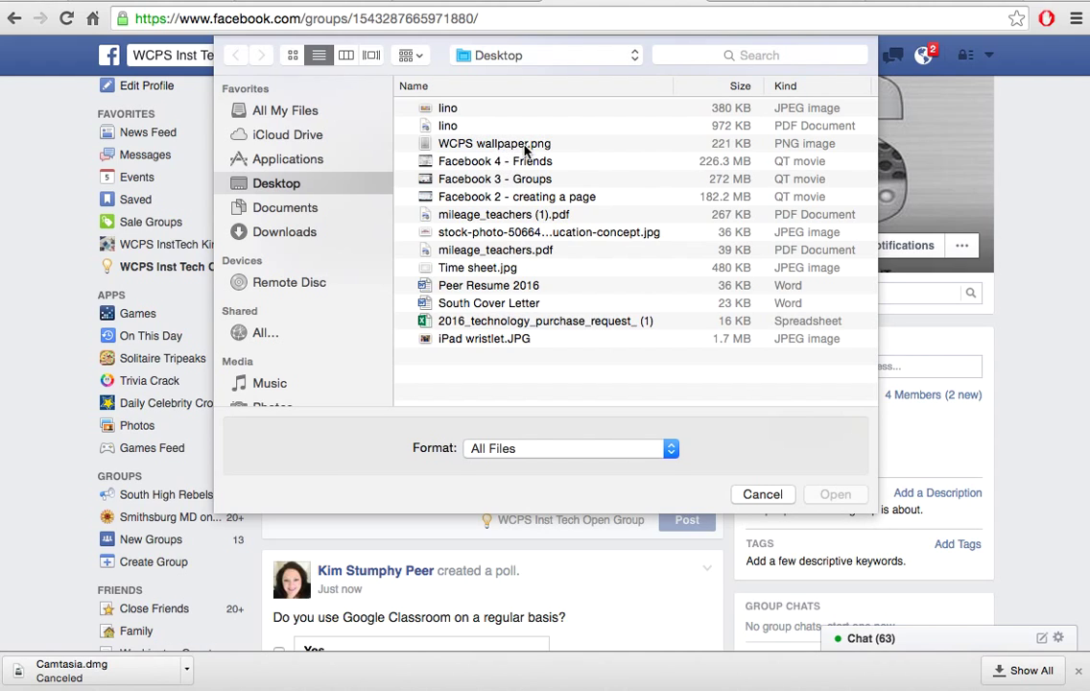
pyautogui.click(457, 145)
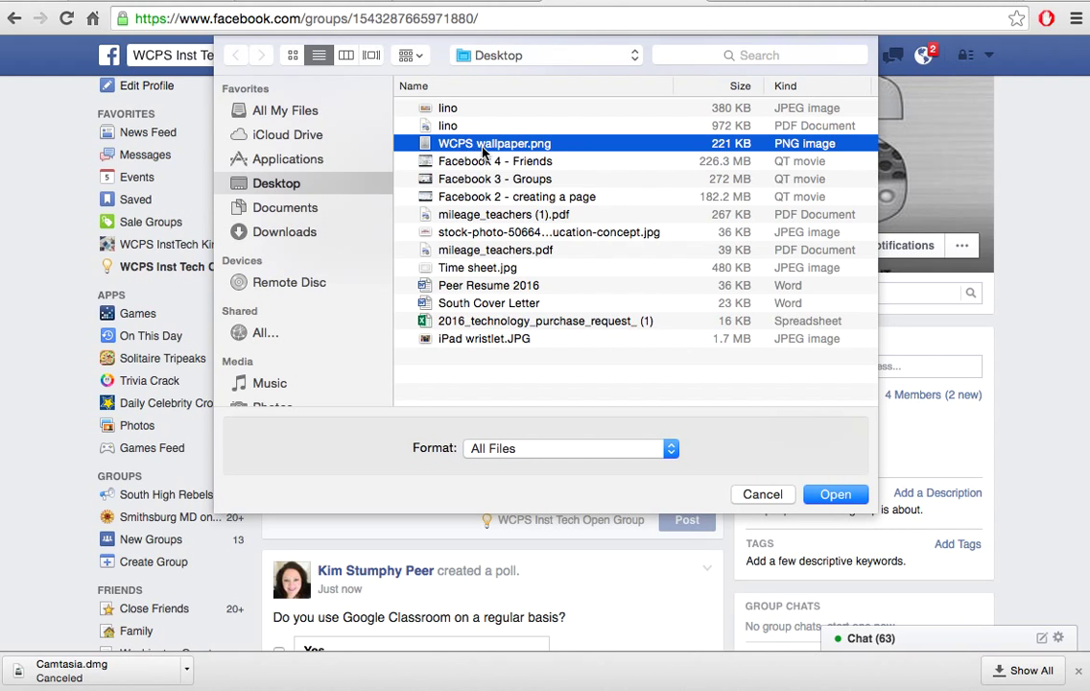
pyautogui.click(842, 494)
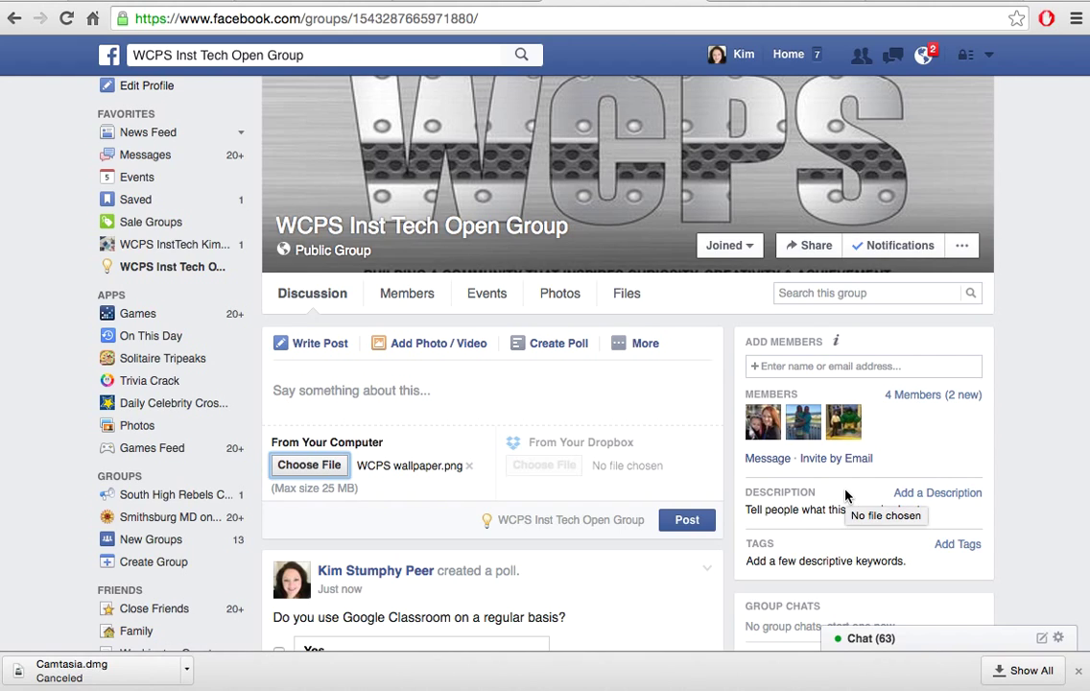
pyautogui.click(420, 391)
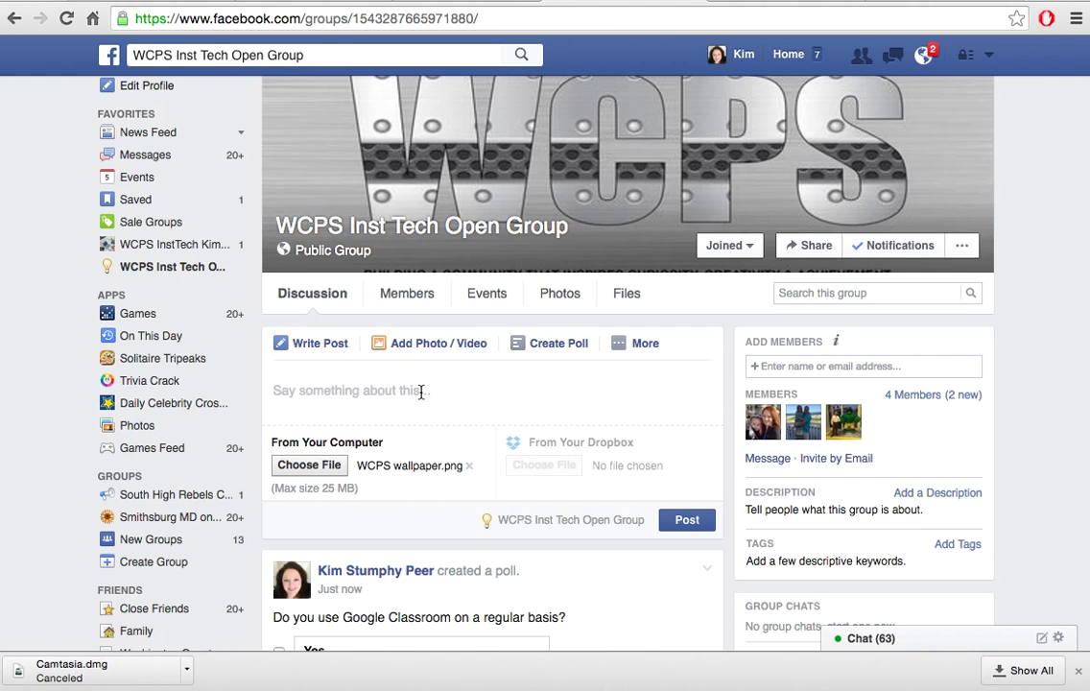
pyautogui.write('Please use ')
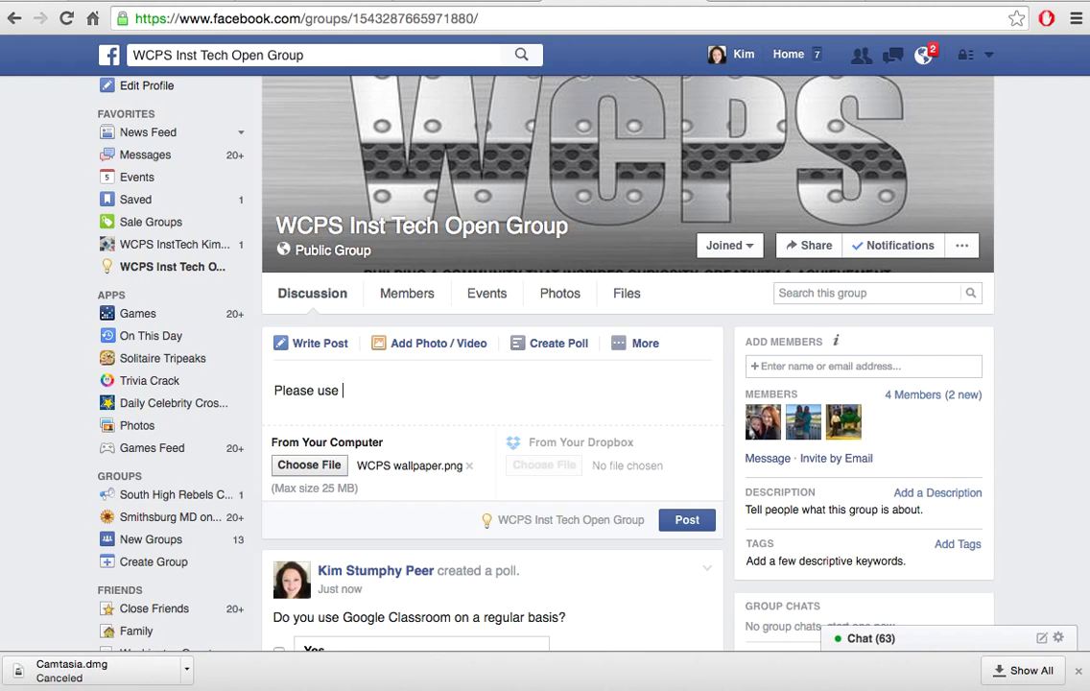
pyautogui.write('me!')
pyautogui.click(688, 519)
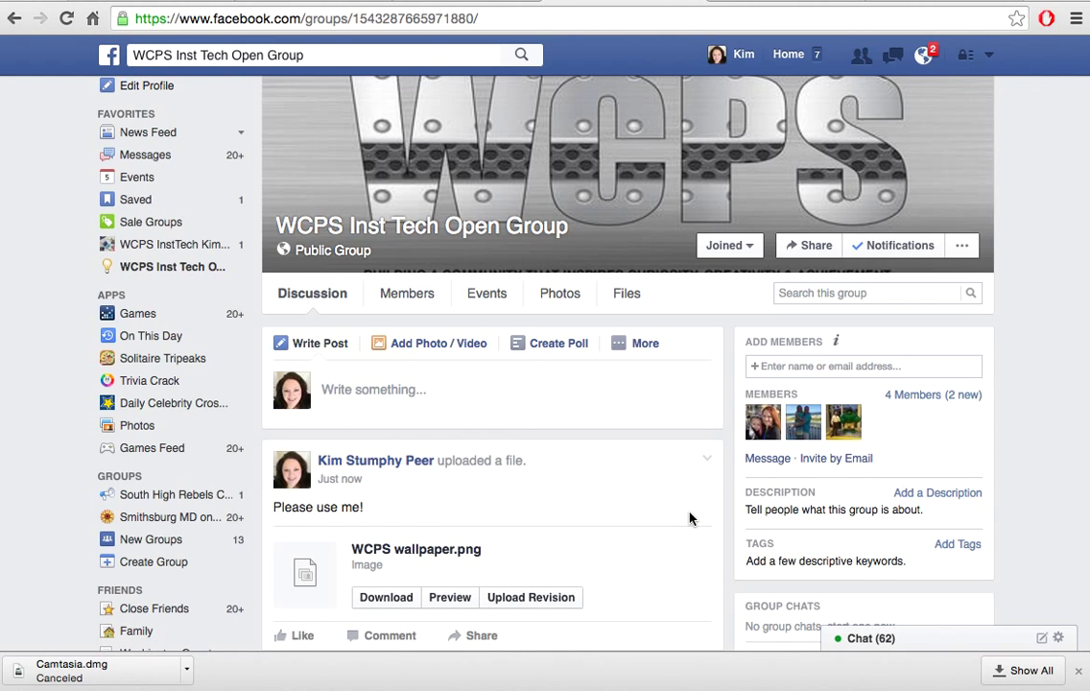
pyautogui.scroll(-5, 689, 518)
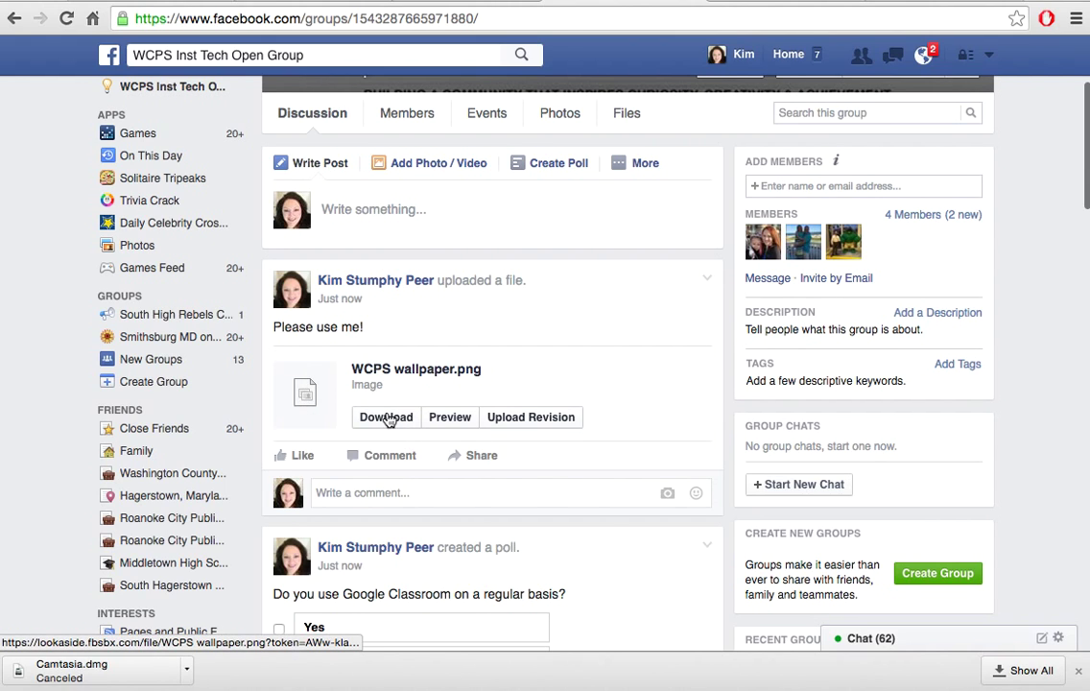
pyautogui.click(458, 419)
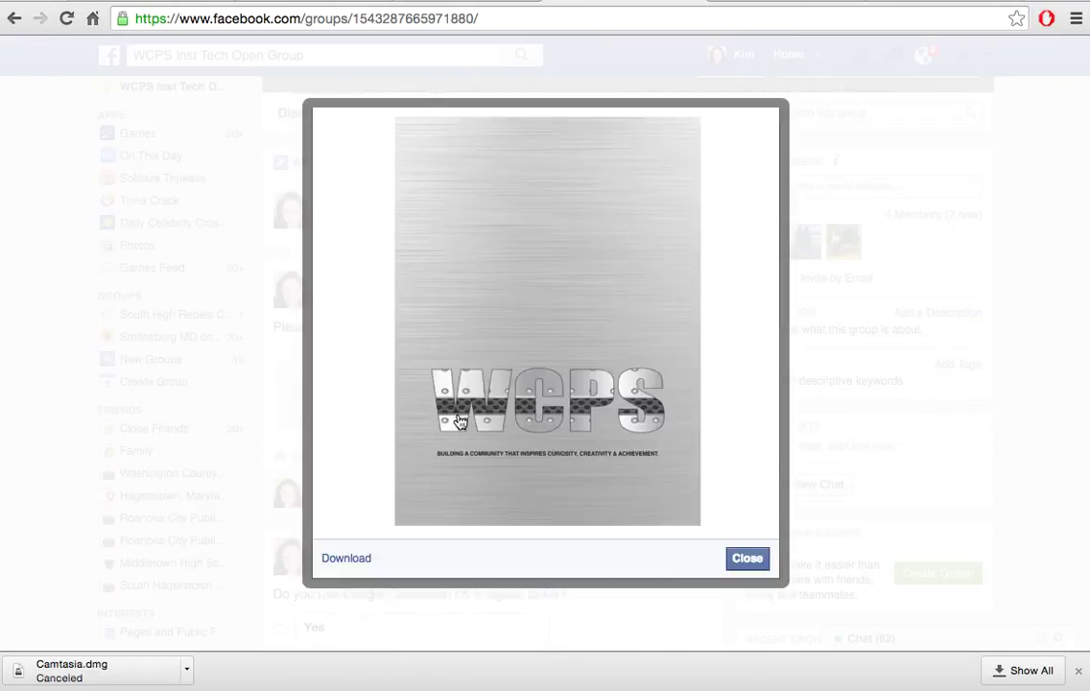
pyautogui.click(747, 559)
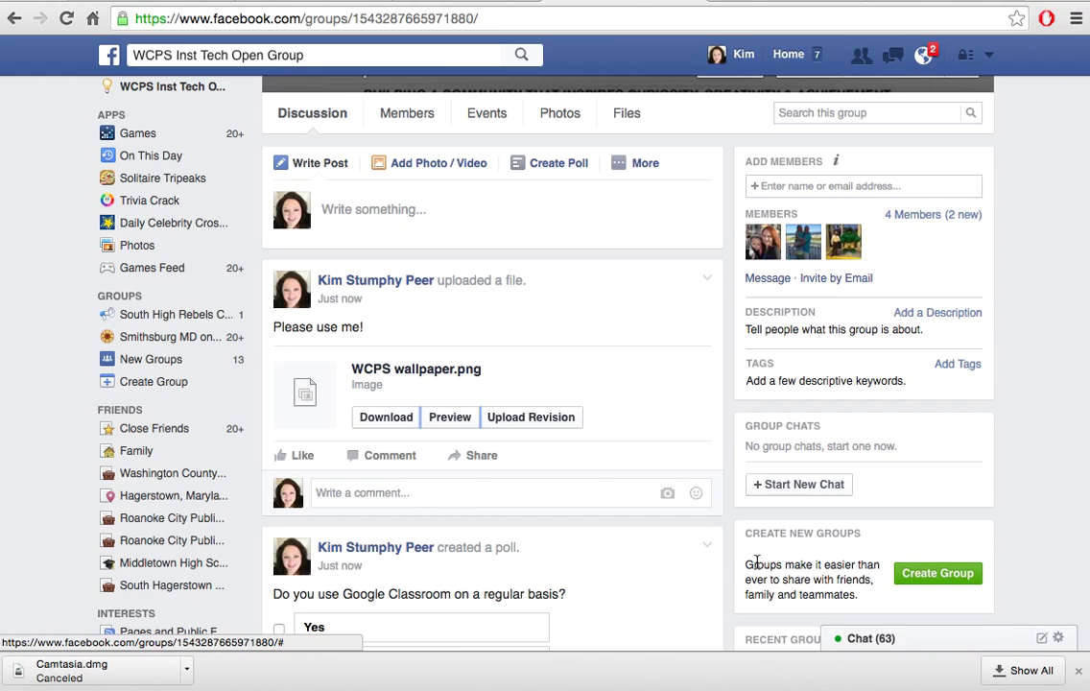
# Step: Scroll down to the Twitter Chat post and open its options menu
pyautogui.scroll(-3, 757, 562)
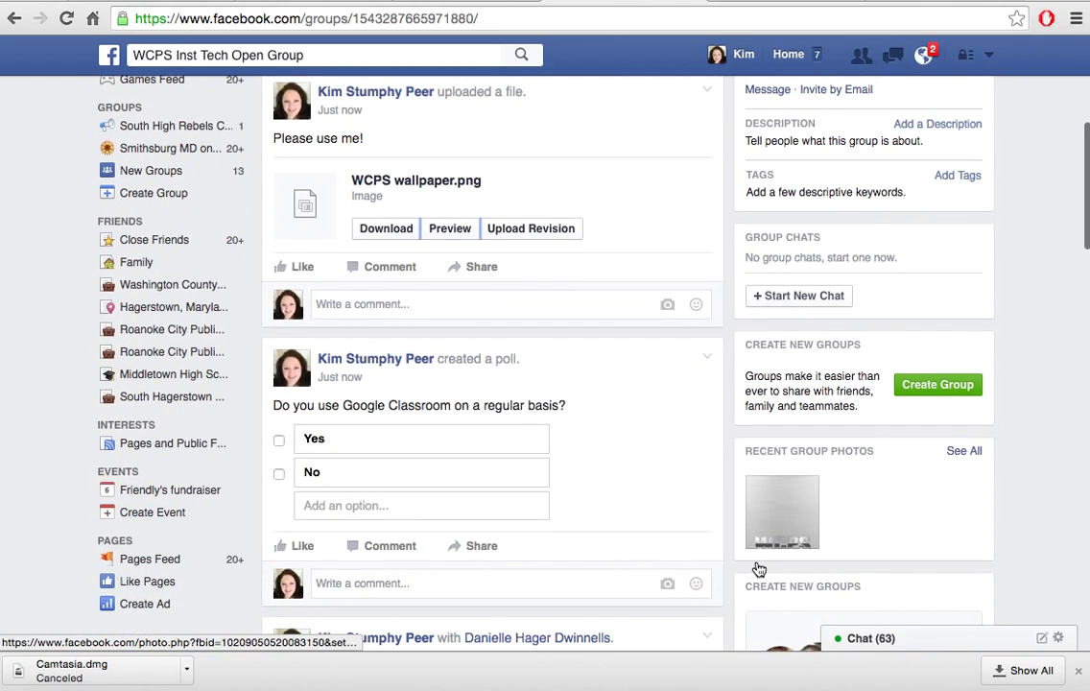
pyautogui.scroll(-2, 758, 567)
pyautogui.scroll(-10, 758, 570)
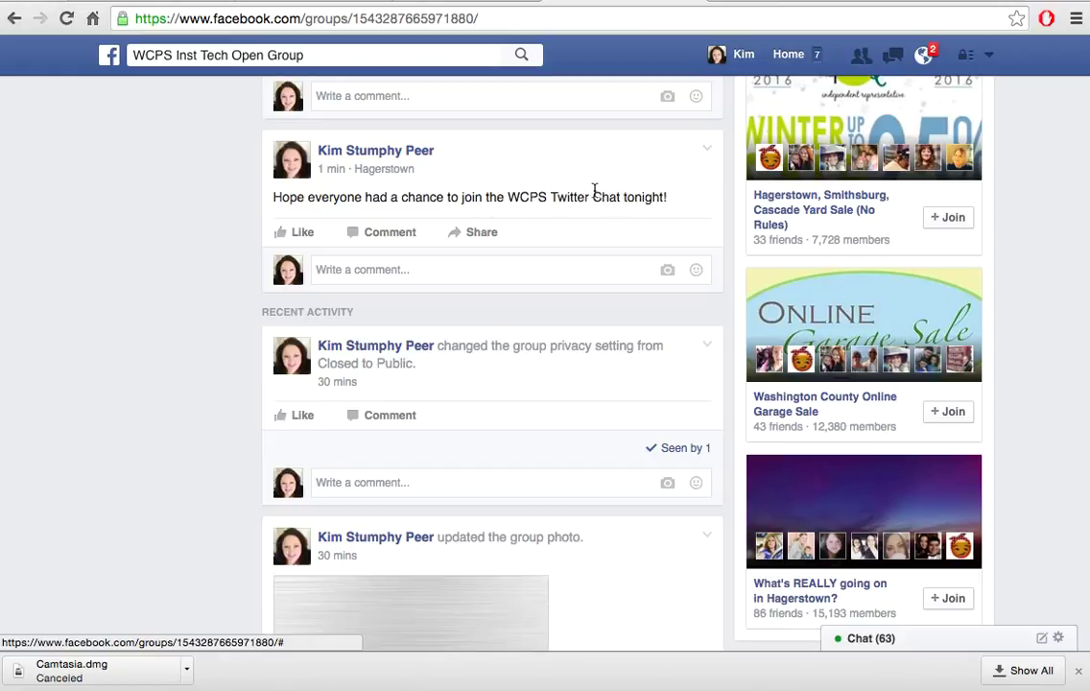
pyautogui.click(707, 154)
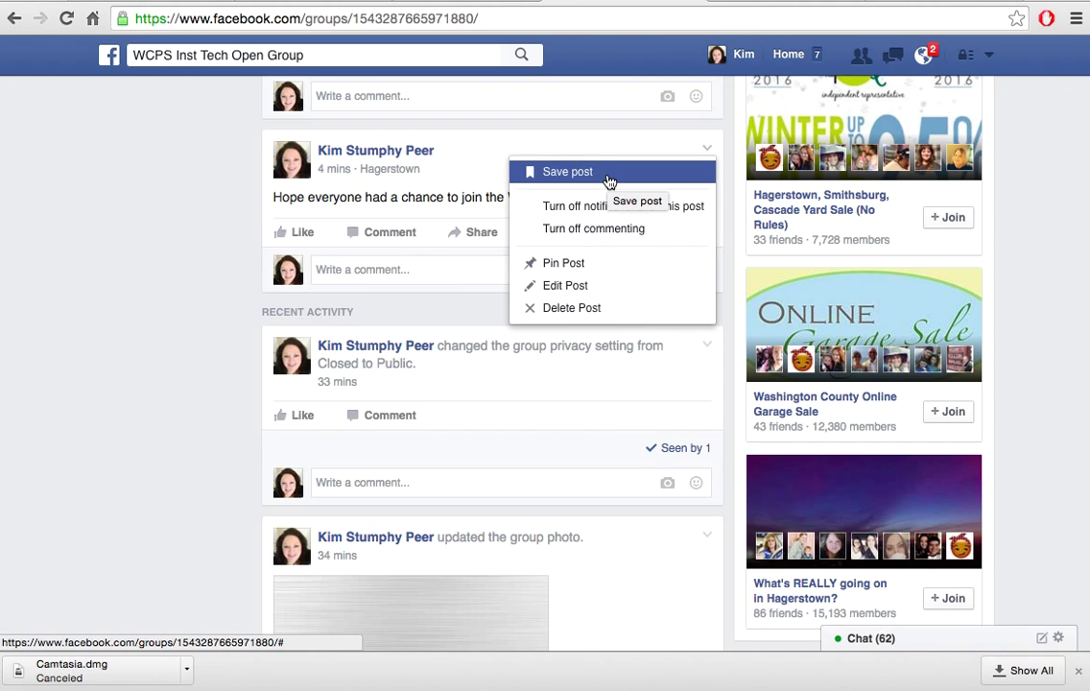
# Step: Delete the Twitter Chat post, then open the options menu of the WCPS wallpaper.png file post
pyautogui.click(566, 309)
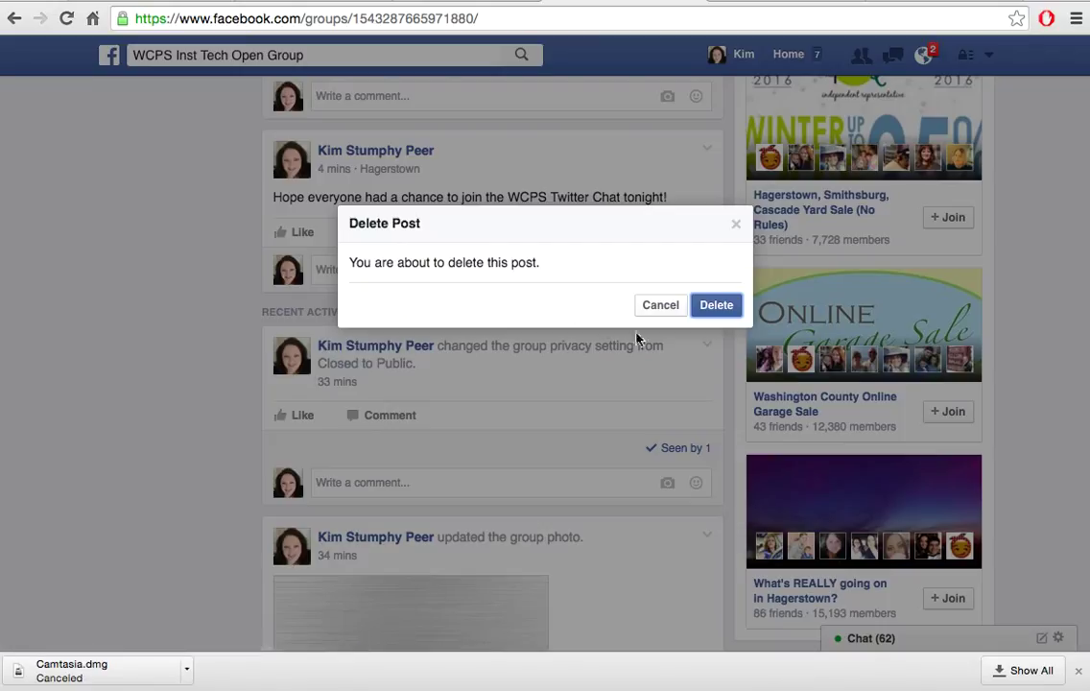
pyautogui.click(716, 307)
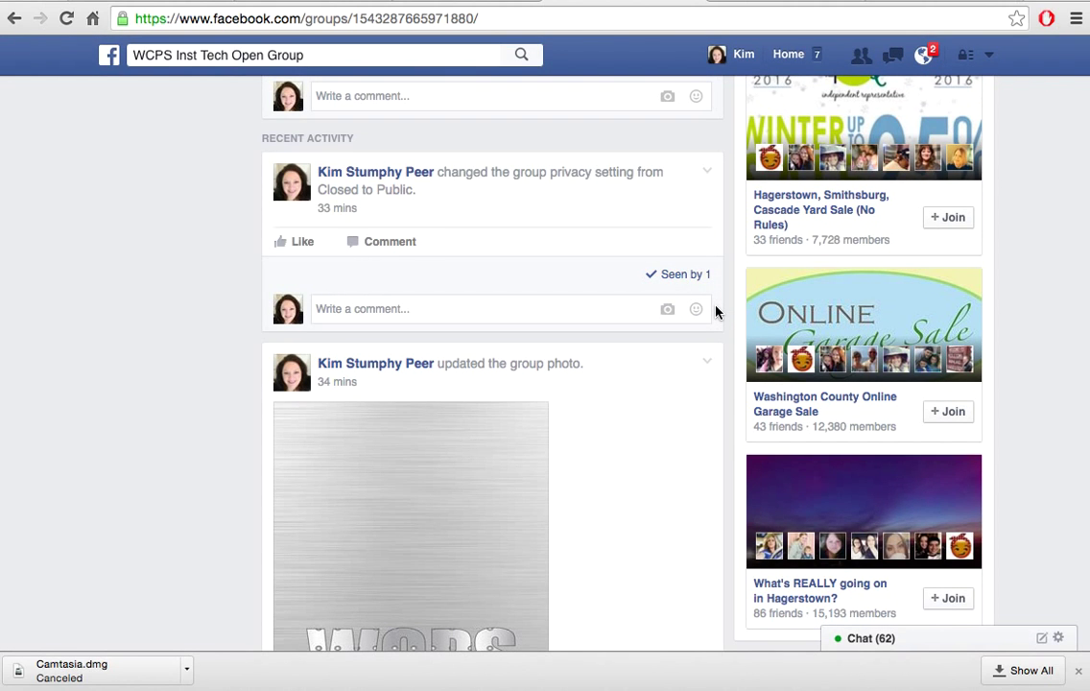
pyautogui.scroll(5, 716, 309)
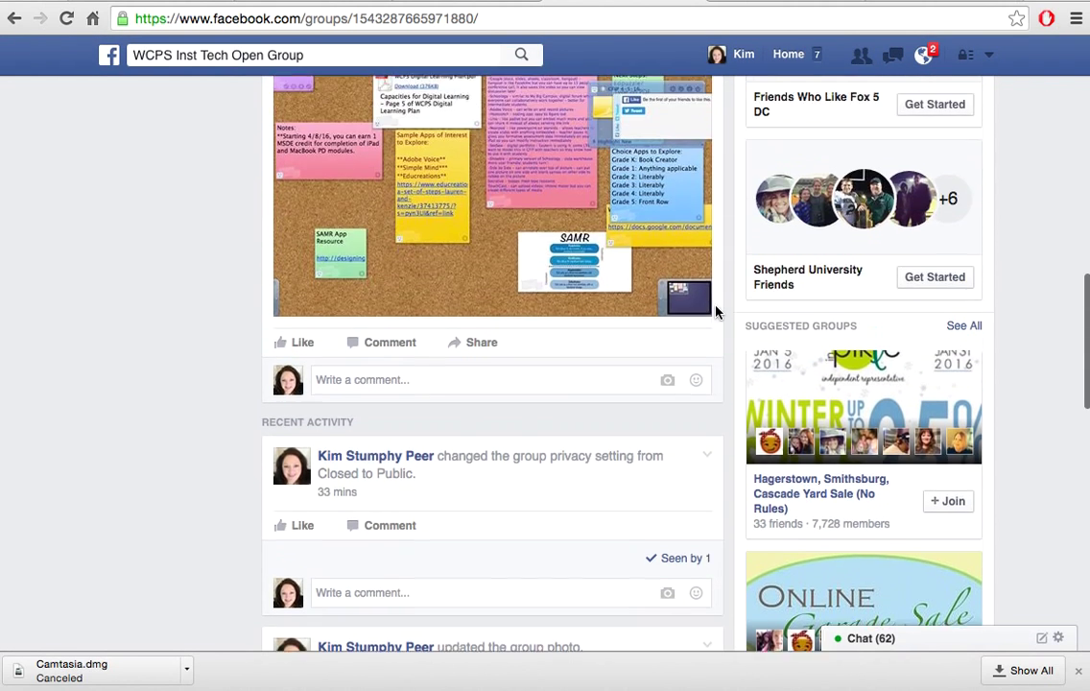
pyautogui.scroll(4, 716, 309)
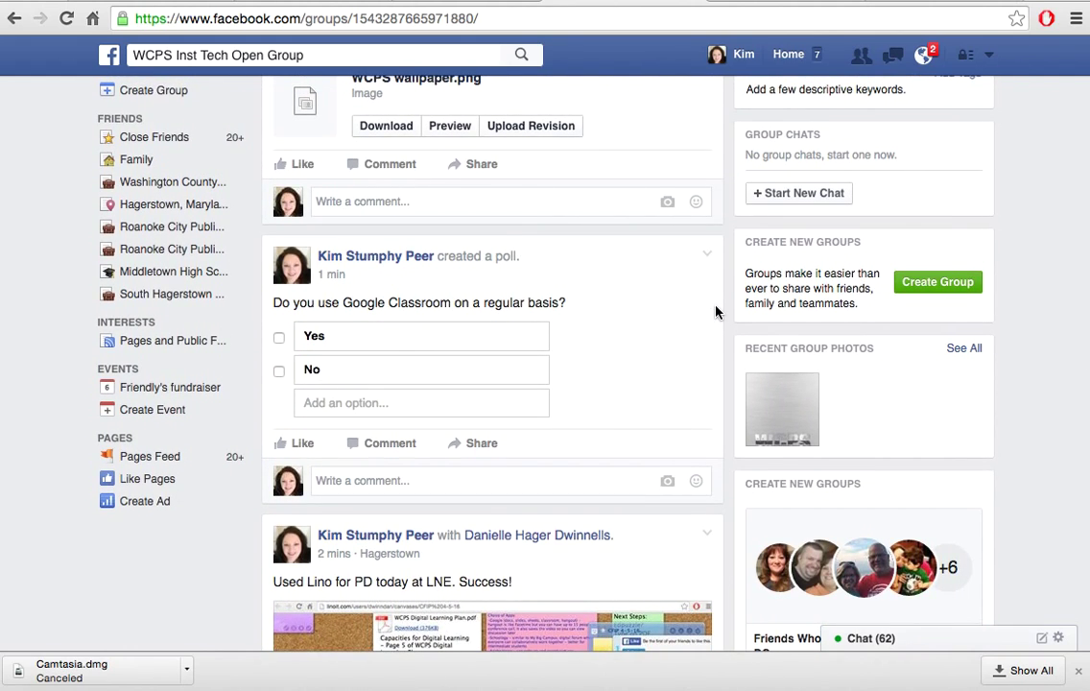
pyautogui.scroll(3, 715, 309)
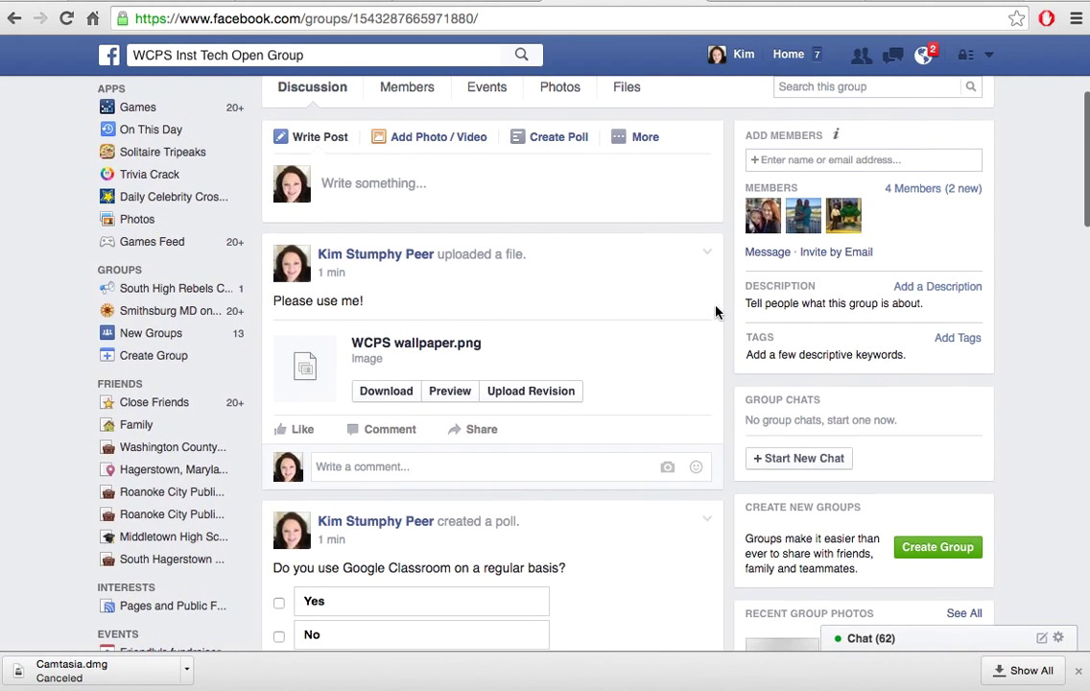
pyautogui.scroll(1, 716, 309)
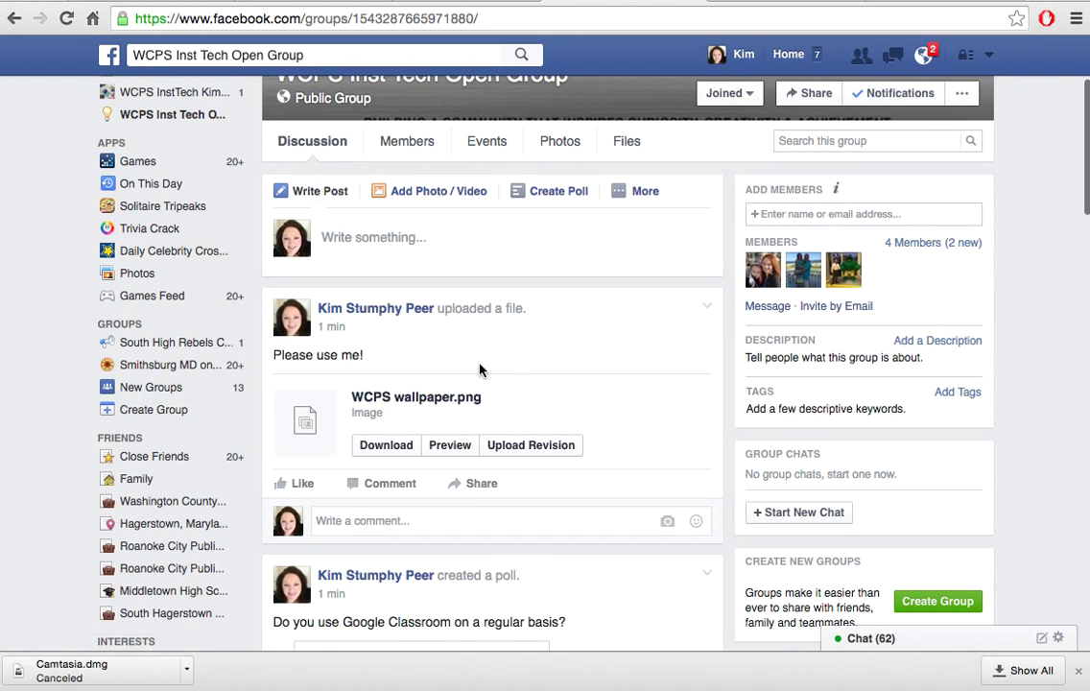
pyautogui.click(709, 310)
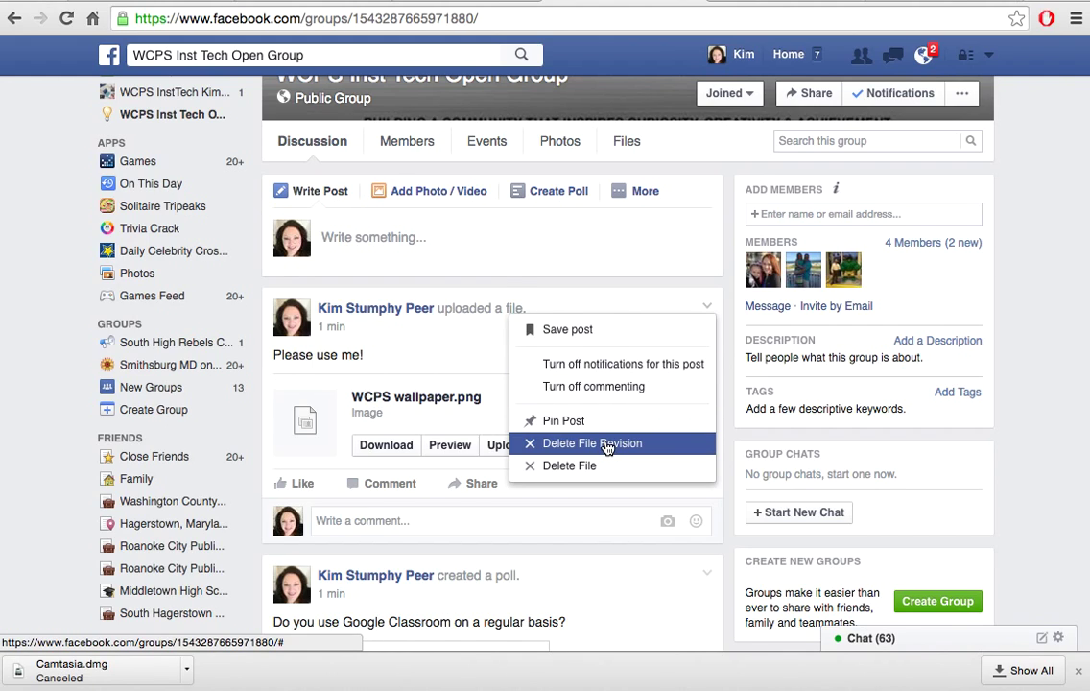
# Step: Dismiss the file post's menu and open the options menu on the group's welcome post
pyautogui.click(708, 309)
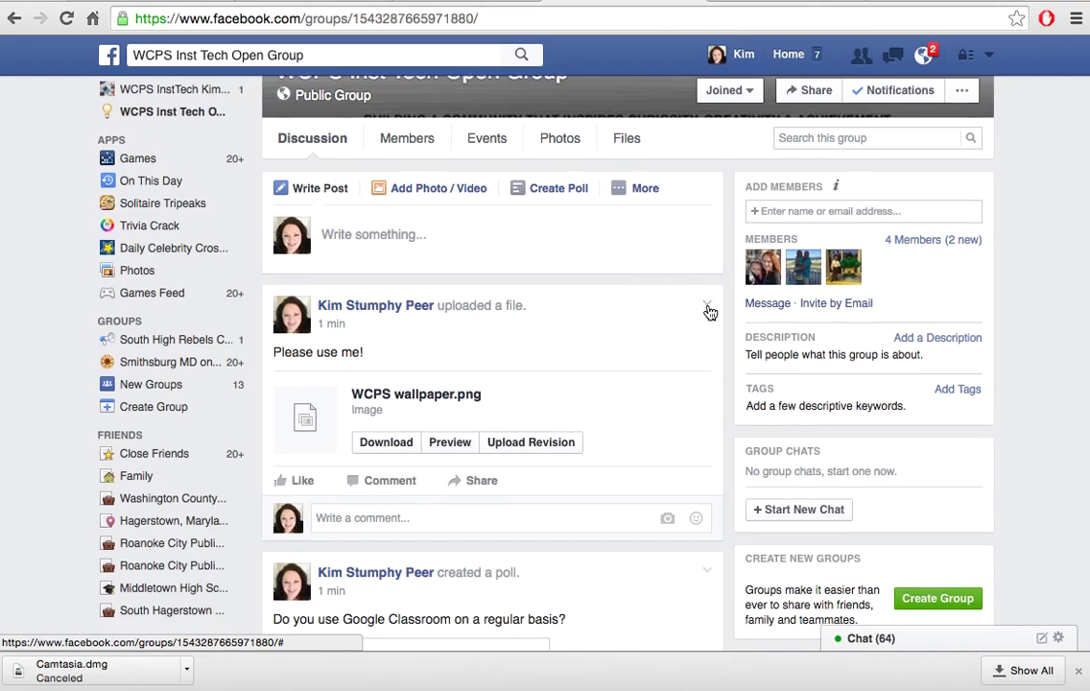
pyautogui.scroll(-5, 710, 313)
pyautogui.scroll(-10, 710, 313)
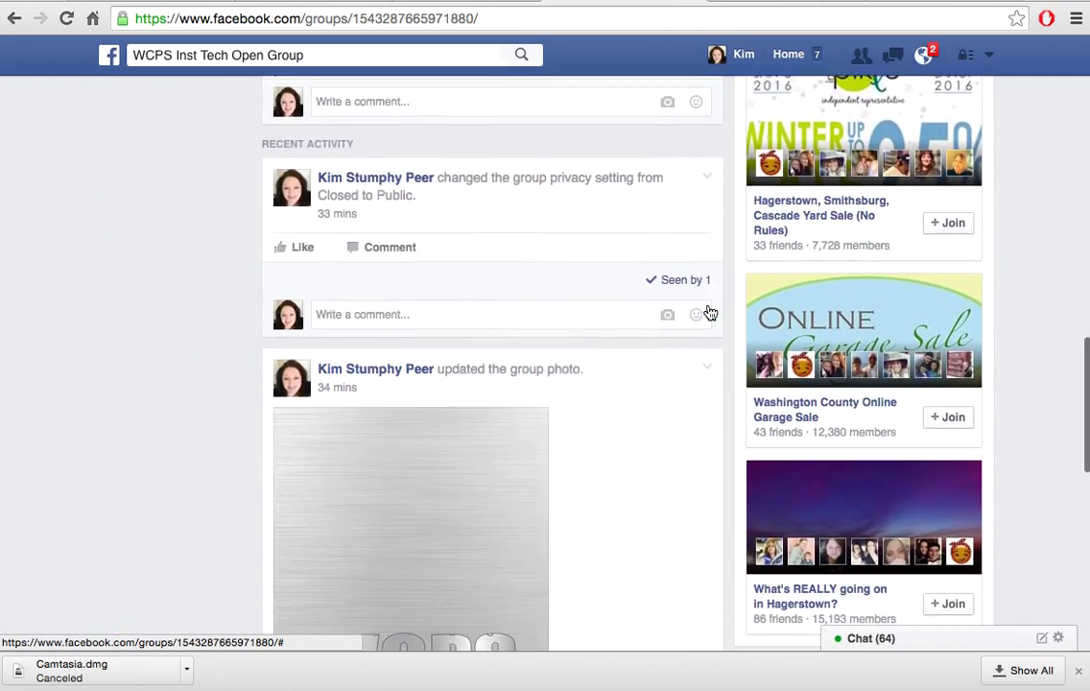
pyautogui.scroll(-6, 708, 311)
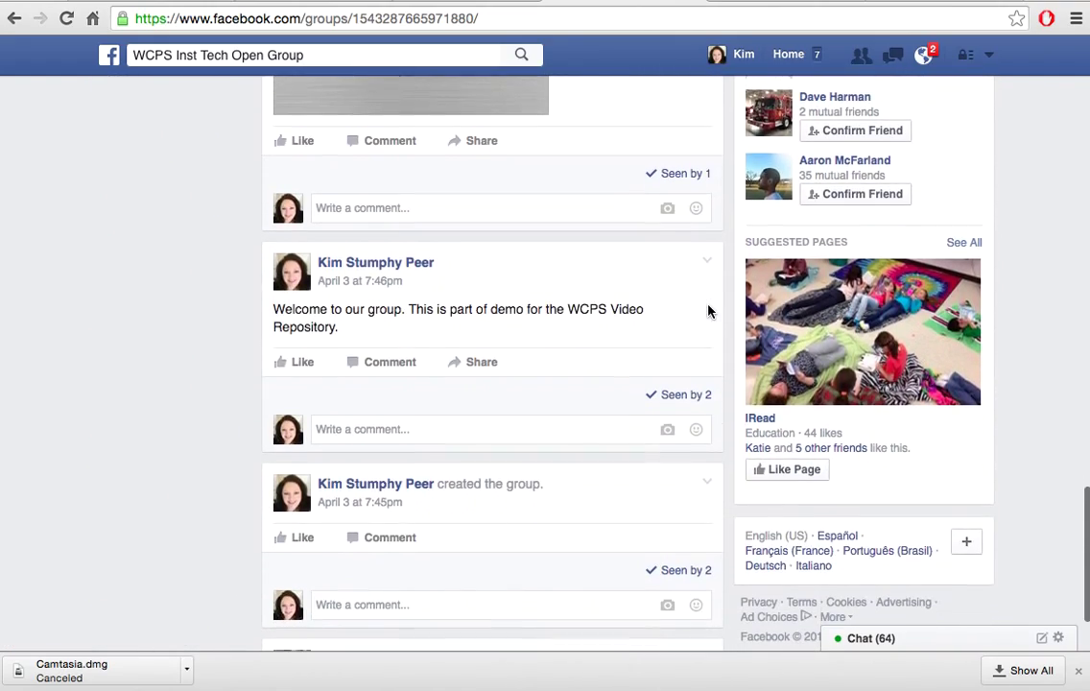
pyautogui.click(705, 265)
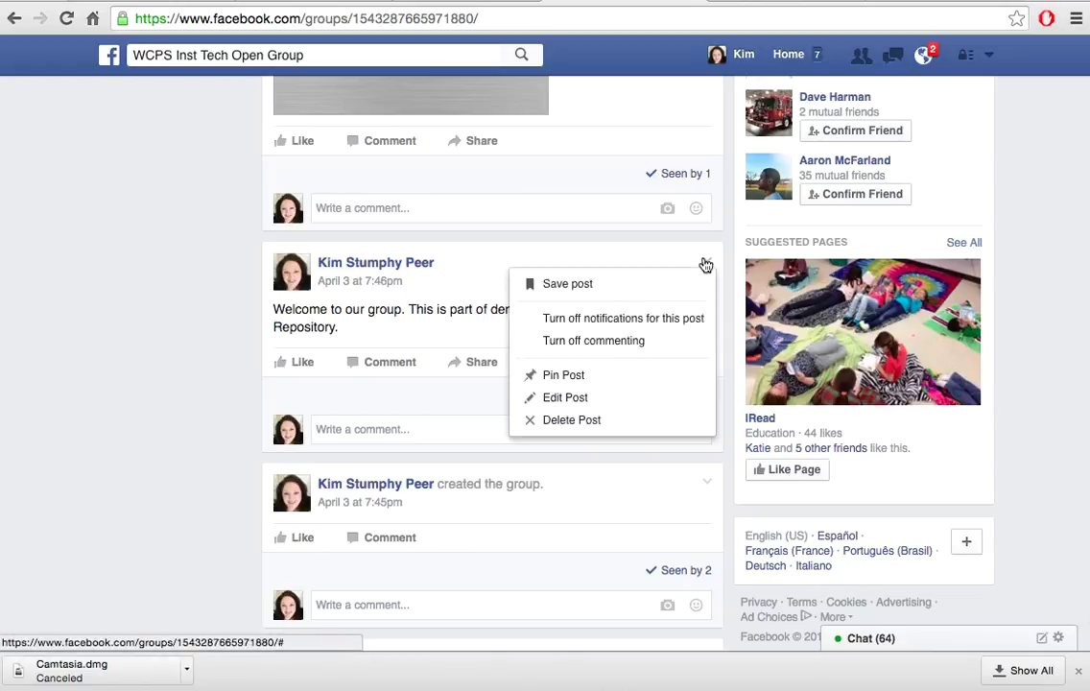
# Step: Edit the welcome post to read 'WCPS video repository.' with lowercase v and r, and save
pyautogui.click(560, 402)
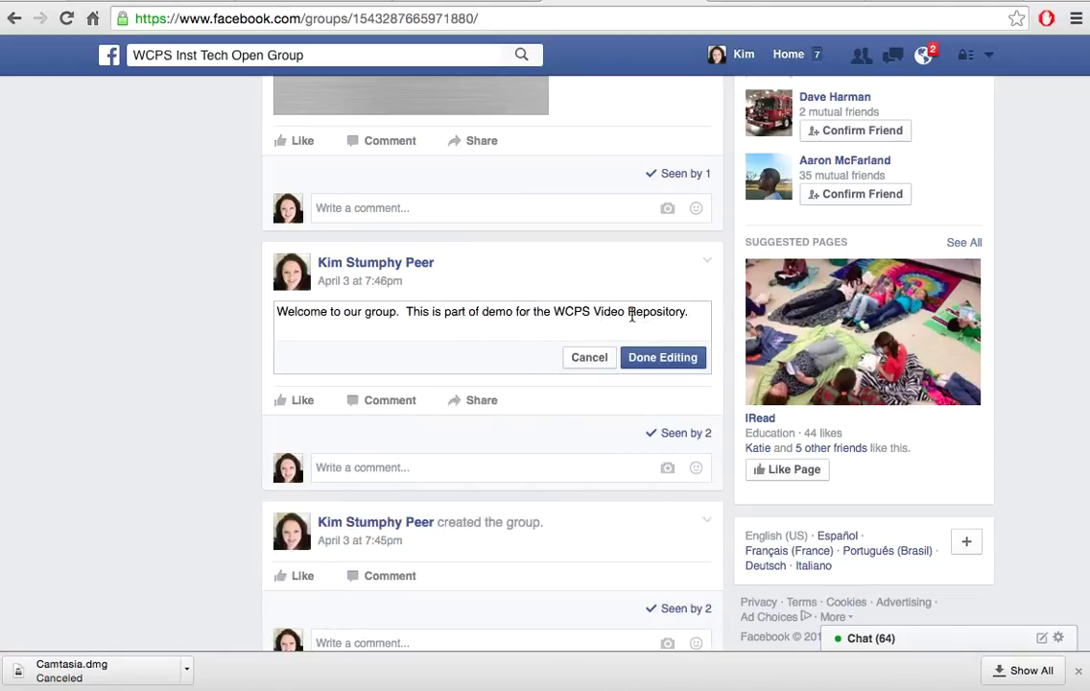
pyautogui.click(599, 309)
pyautogui.press('BackSpace')
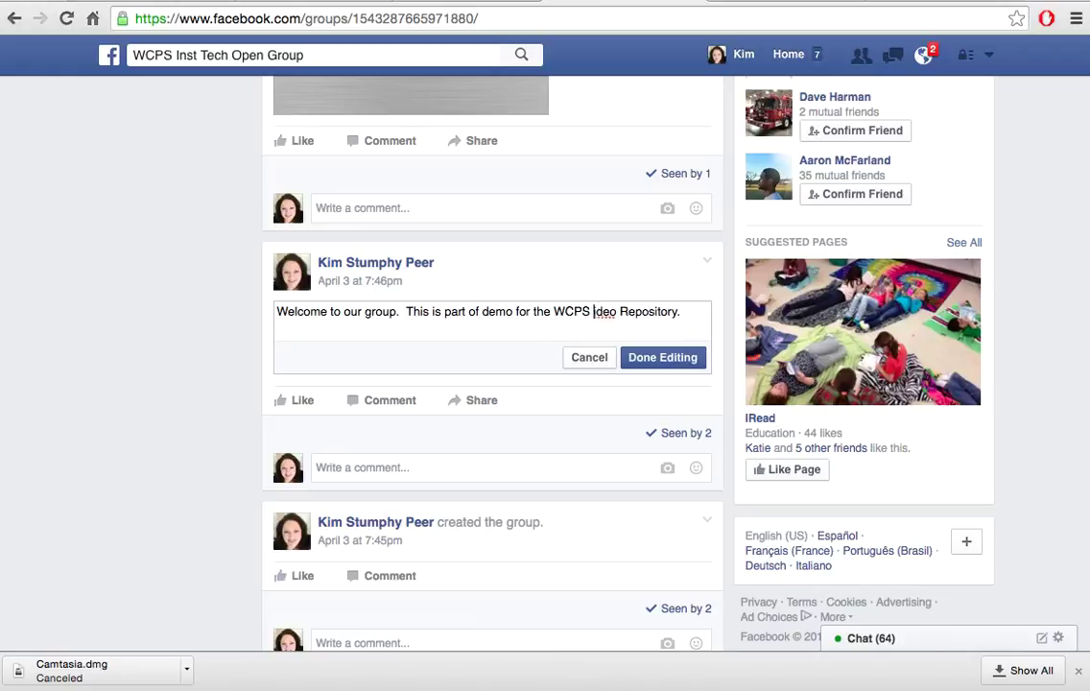
pyautogui.write('v')
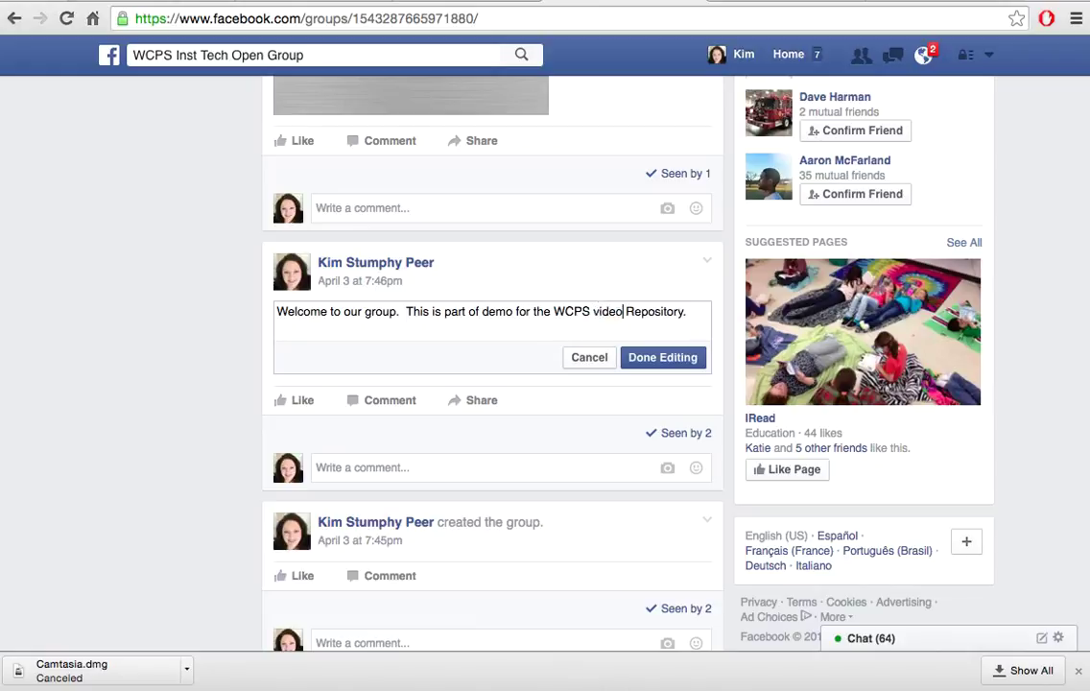
pyautogui.click(633, 311)
pyautogui.press('BackSpace')
pyautogui.write('r')
pyautogui.click(664, 358)
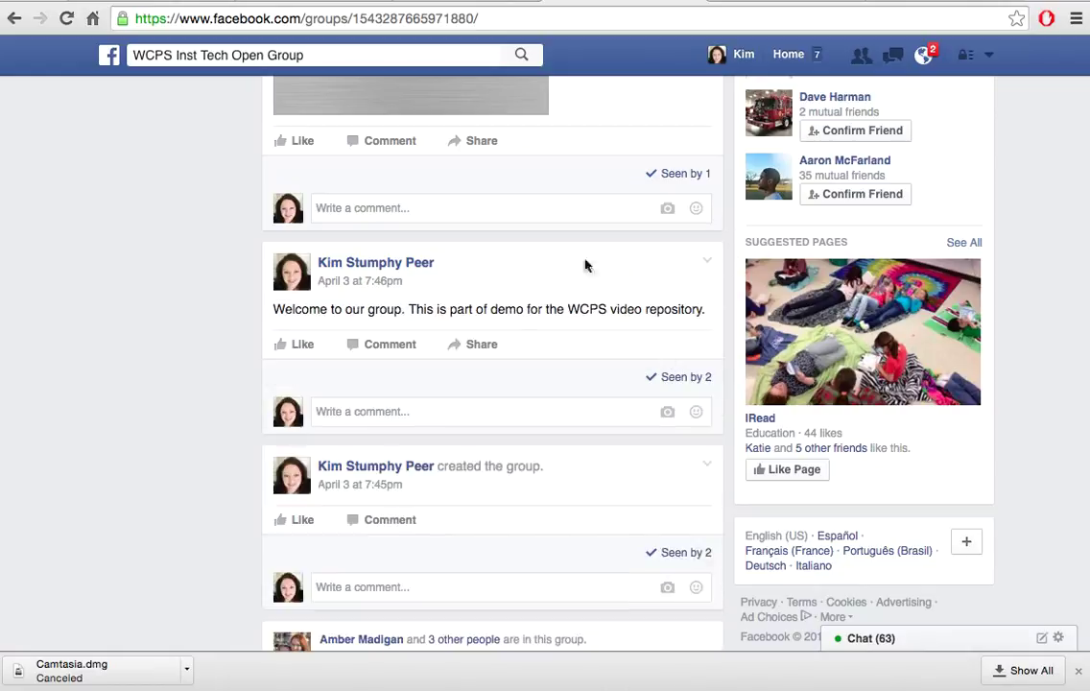
pyautogui.scroll(1, 542, 364)
pyautogui.scroll(15, 540, 364)
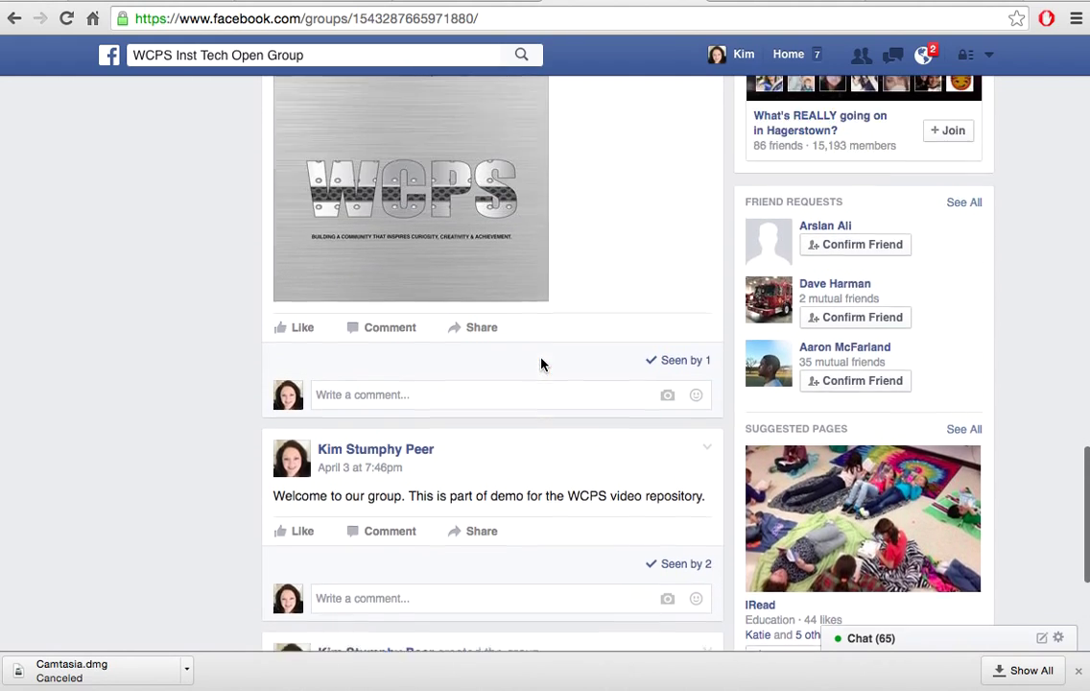
pyautogui.scroll(3, 540, 364)
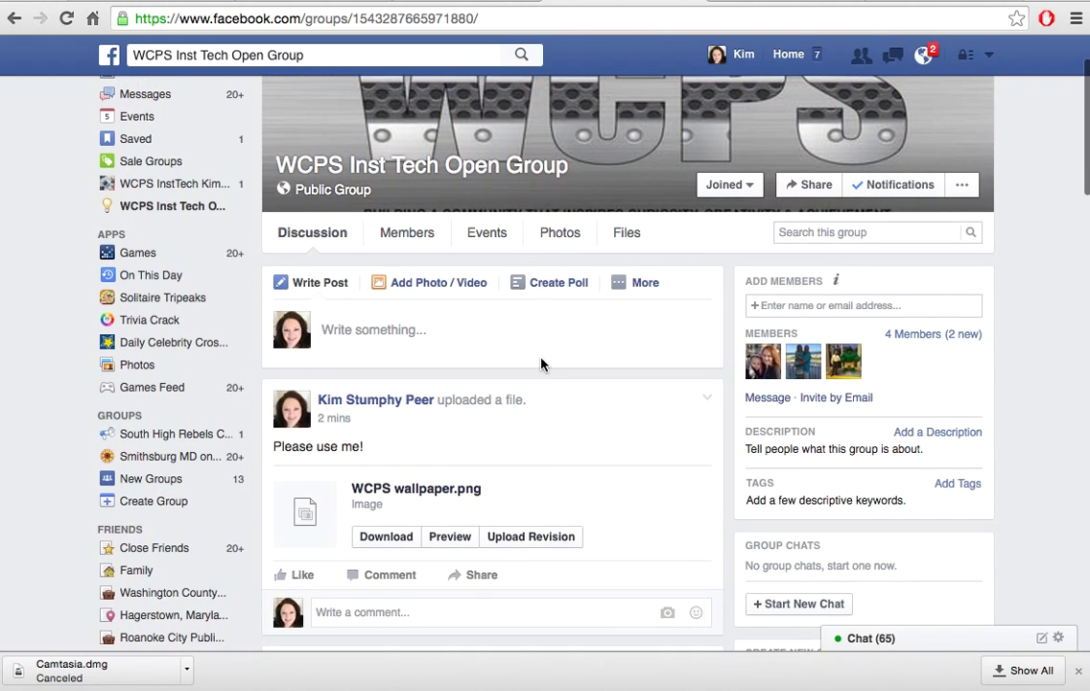